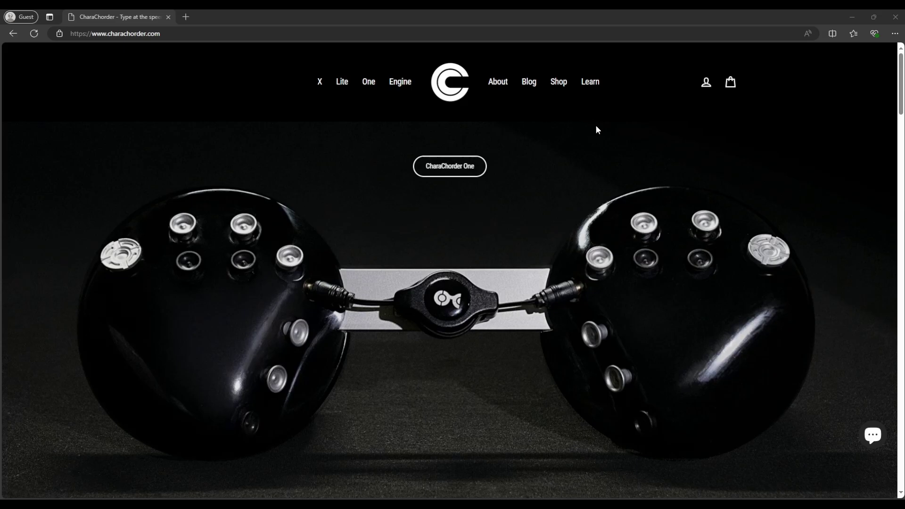
Step: Go to the Learn page and scroll down to its Device Manager section
{"action": "left_click", "coordinate": [592, 84]}
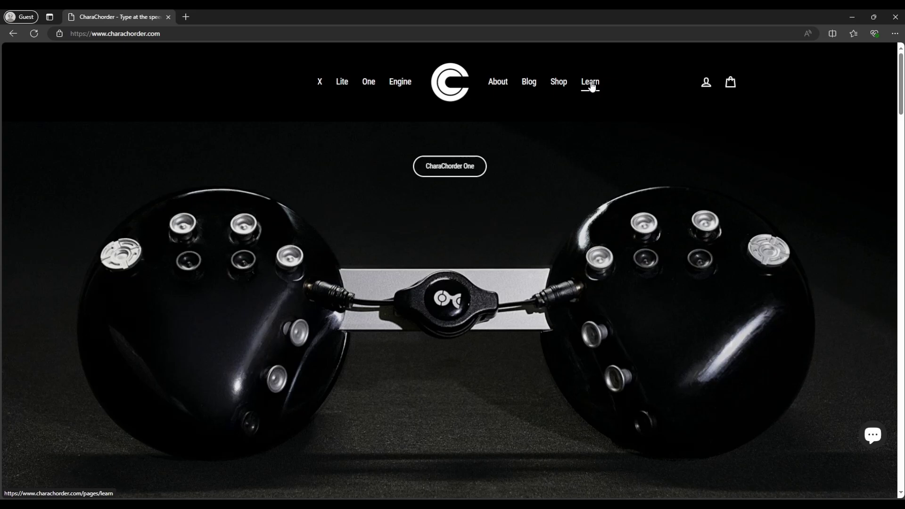
{"action": "scroll", "coordinate": [344, 261], "scroll_direction": "down", "scroll_amount": 9}
{"action": "scroll", "coordinate": [362, 242], "scroll_direction": "down", "scroll_amount": 9}
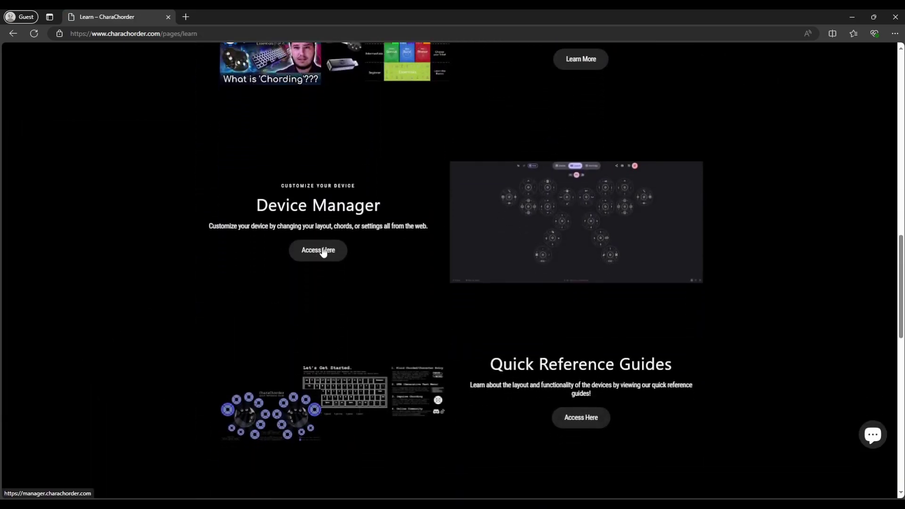
Step: Load manager.charachorder.com in the browser
{"action": "left_click", "coordinate": [213, 38]}
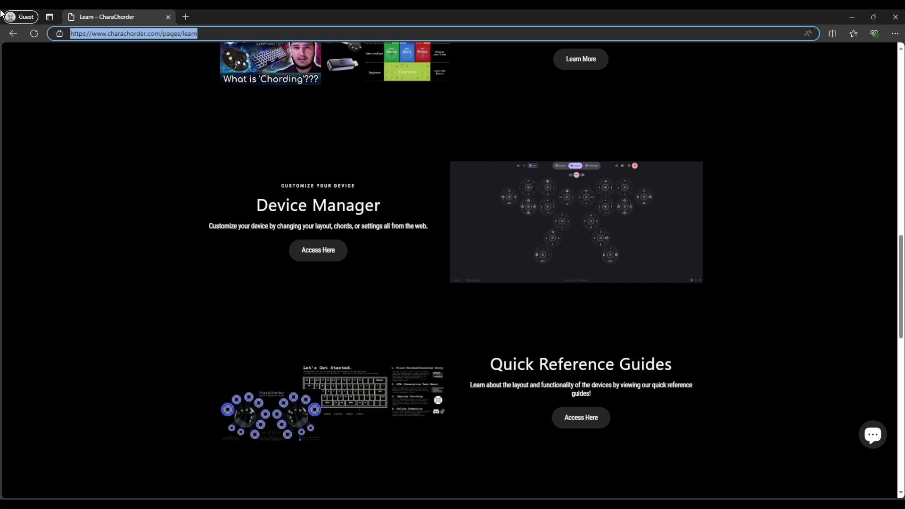
{"action": "type", "text": "manager.c"}
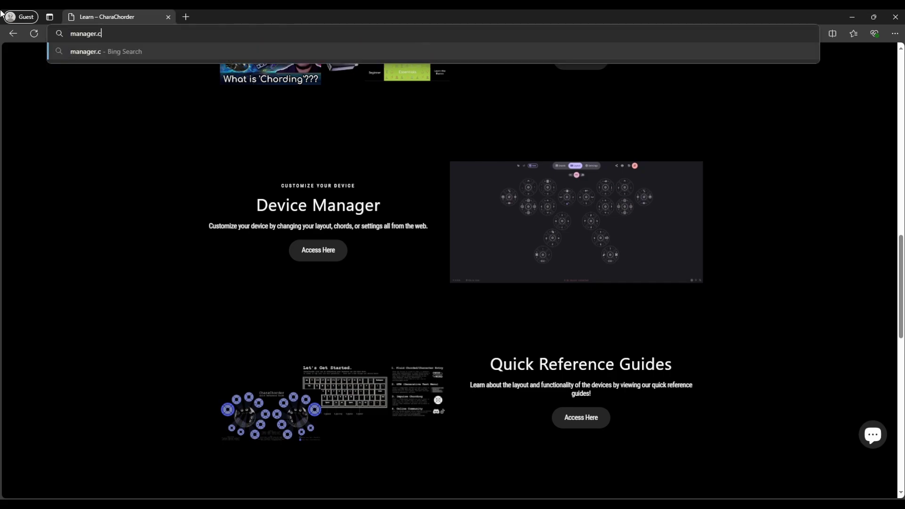
{"action": "type", "text": "harachorder.com"}
{"action": "key", "text": "Return"}
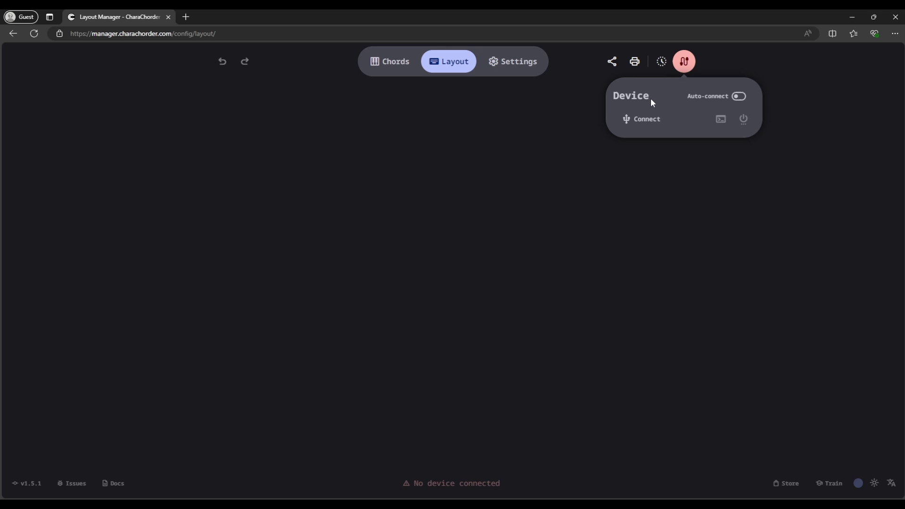
Step: Start a device connection and pick the CharaChorder One USB Serial (COM14) port
{"action": "left_click", "coordinate": [683, 61]}
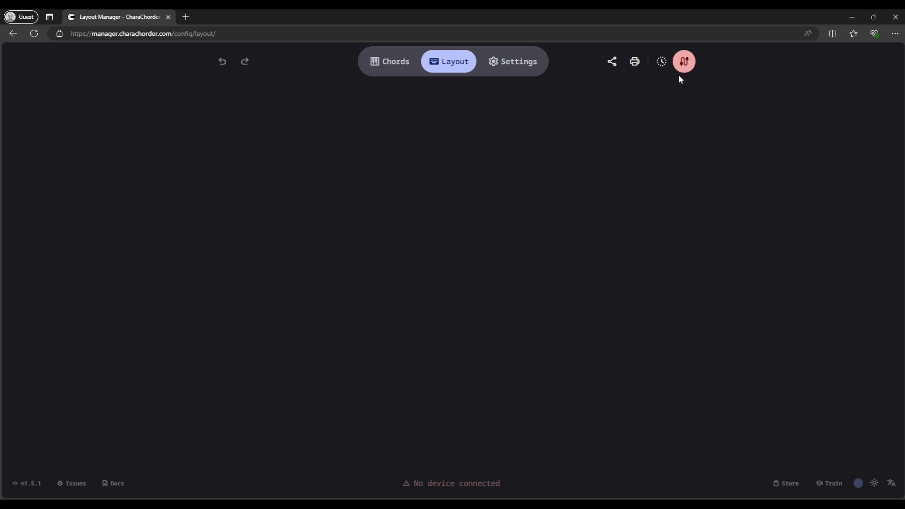
{"action": "left_click", "coordinate": [684, 64]}
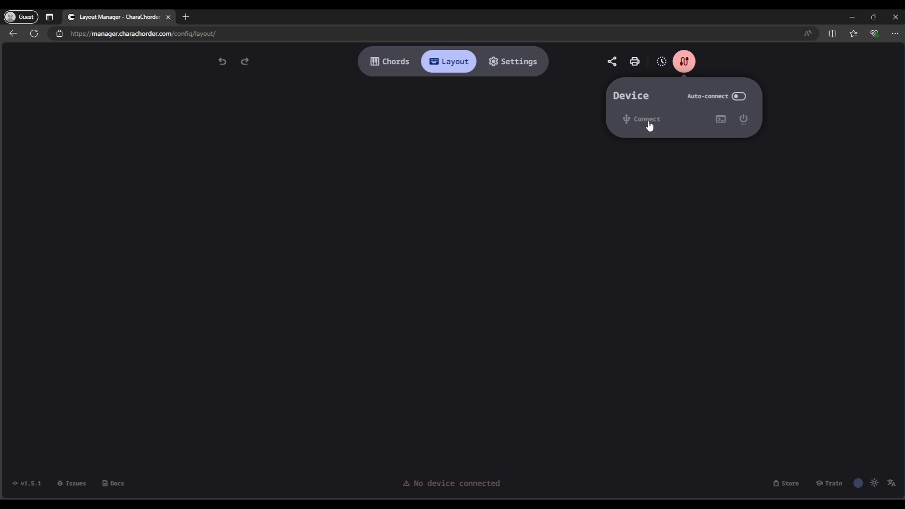
{"action": "left_click", "coordinate": [650, 124]}
{"action": "left_click", "coordinate": [66, 70]}
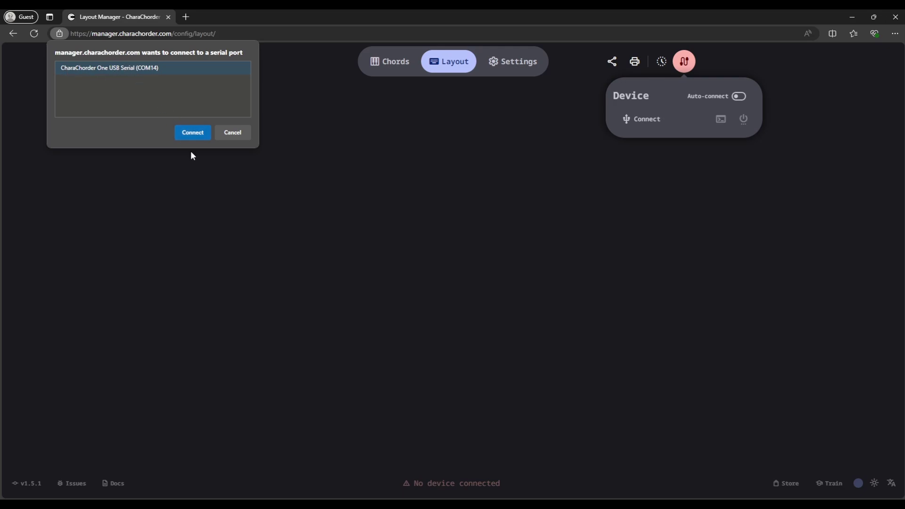
Step: Connect the port, then look through the Chords, Layout and Settings pages and the device's reboot options
{"action": "left_click", "coordinate": [192, 135]}
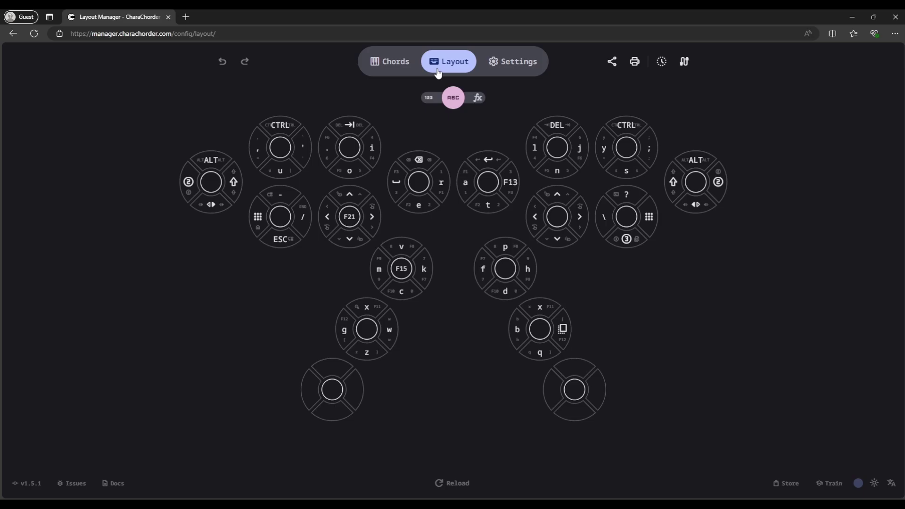
{"action": "left_click", "coordinate": [390, 62]}
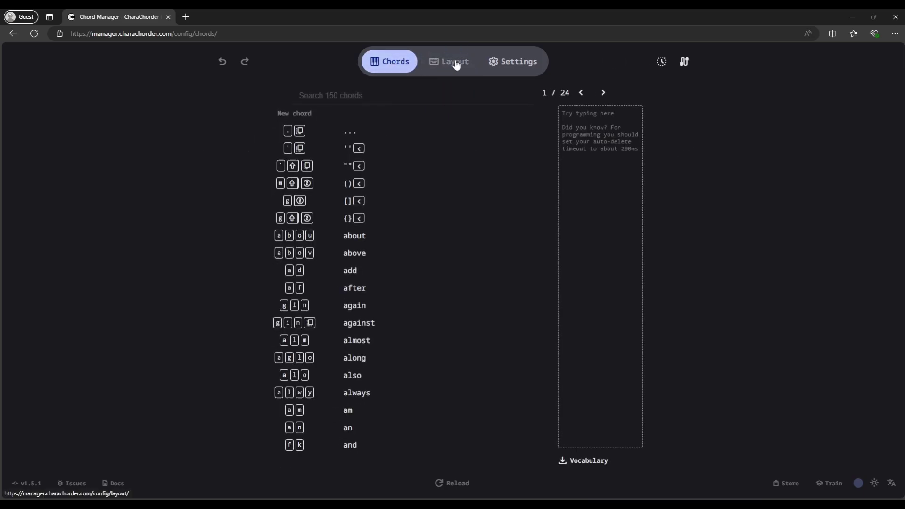
{"action": "left_click", "coordinate": [454, 63]}
{"action": "left_click", "coordinate": [513, 63]}
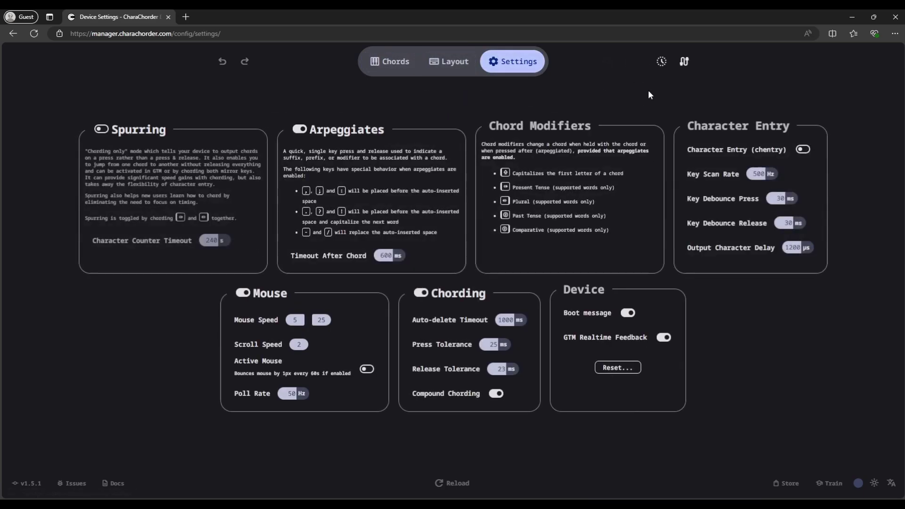
{"action": "left_click", "coordinate": [684, 62]}
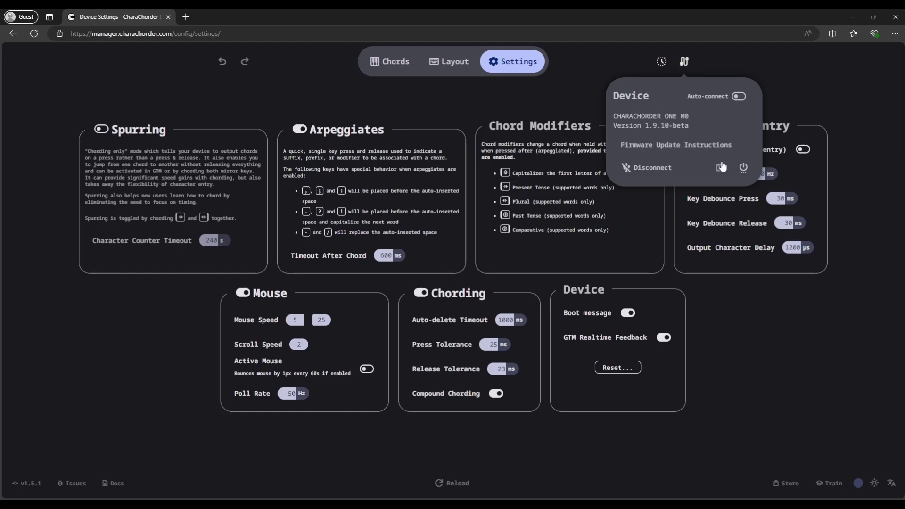
{"action": "left_click", "coordinate": [743, 169]}
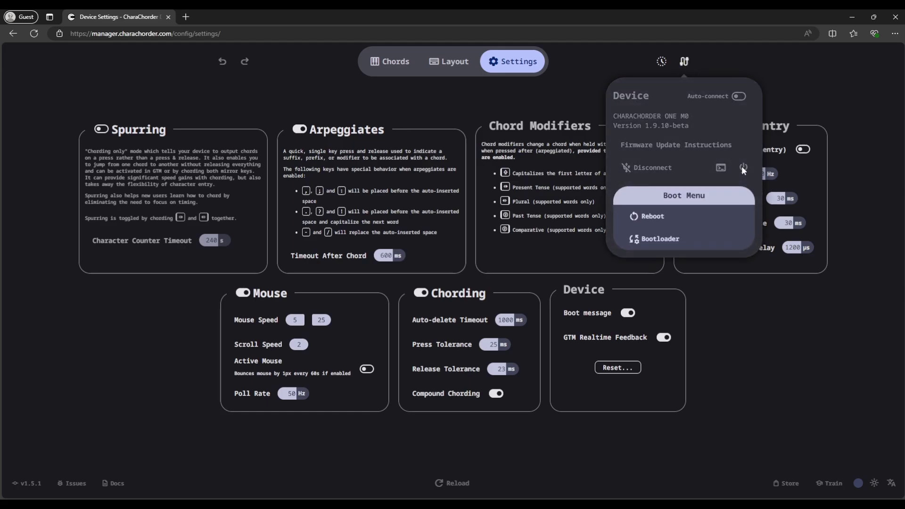
{"action": "left_click", "coordinate": [689, 124]}
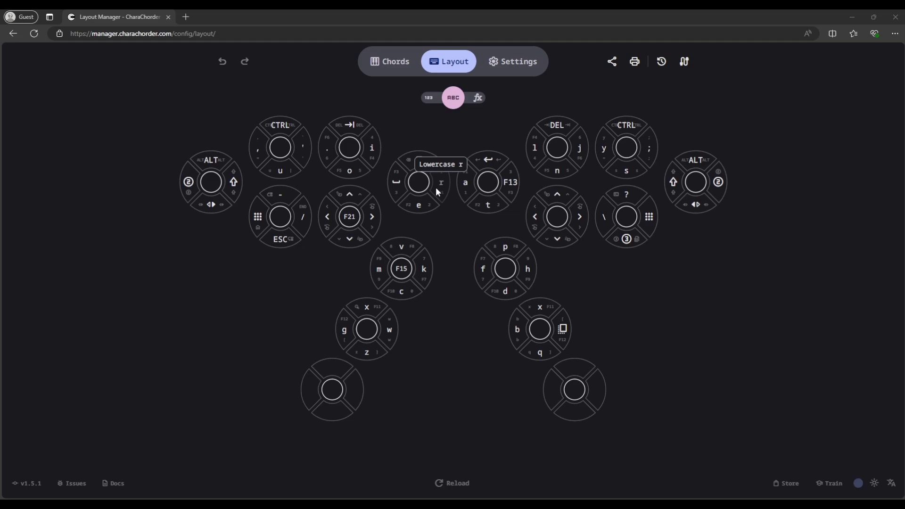
Step: Cycle the layout through the 123 and fx layers, ending back on ABC
{"action": "left_click", "coordinate": [430, 99]}
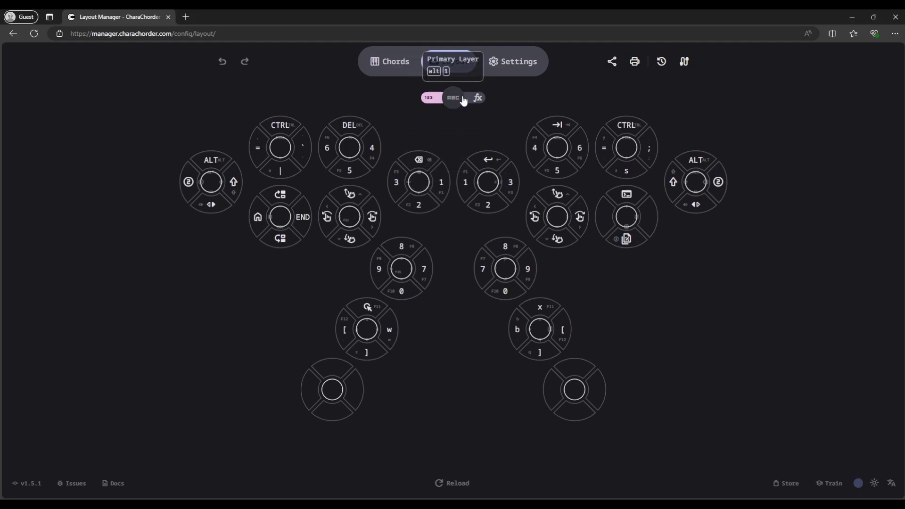
{"action": "left_click", "coordinate": [477, 98]}
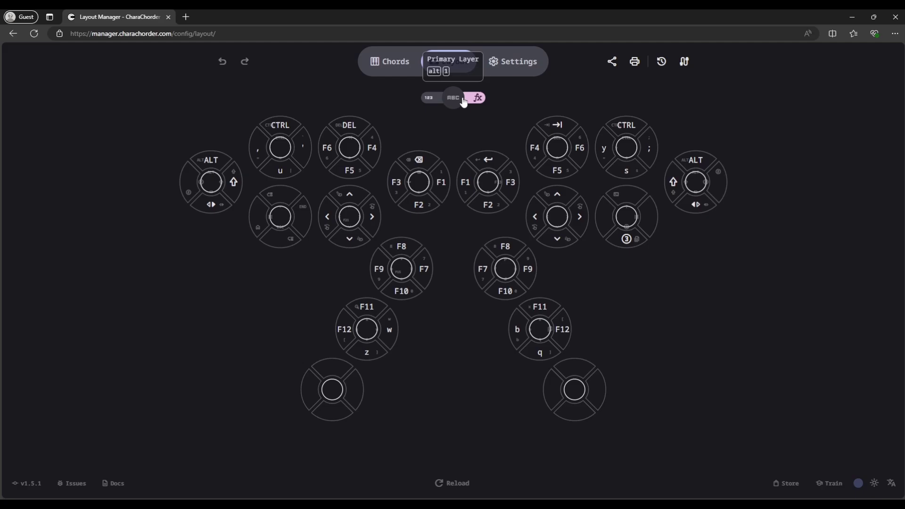
{"action": "left_click", "coordinate": [454, 99]}
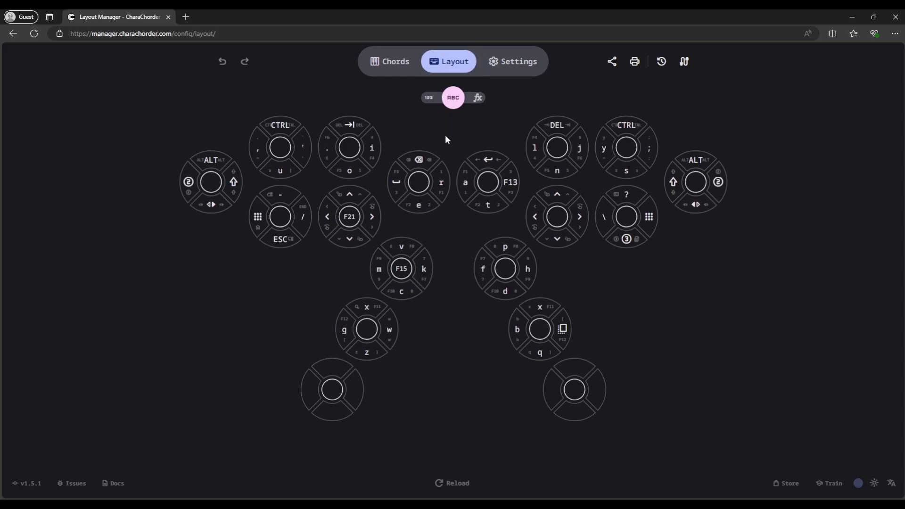
Step: Assign Comma from the ASCII actions to the empty centre of the e/r key
{"action": "left_click", "coordinate": [420, 184]}
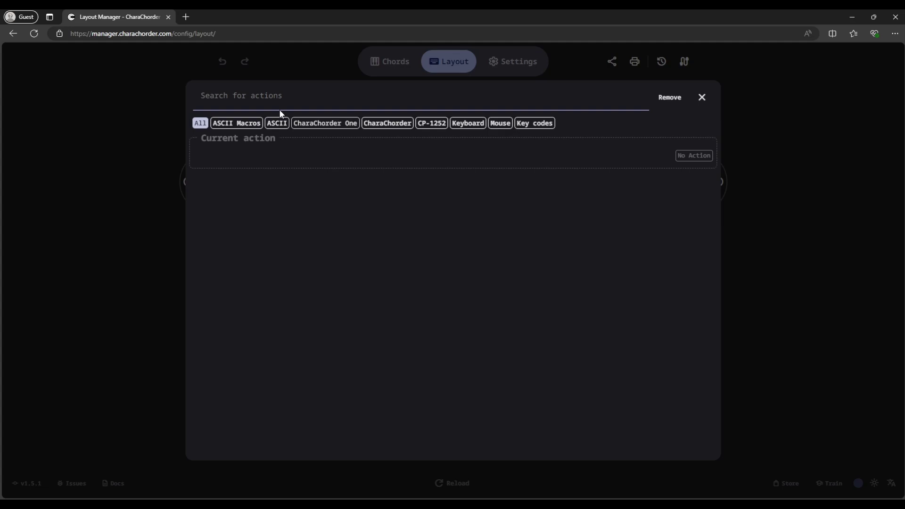
{"action": "left_click", "coordinate": [236, 123]}
{"action": "left_click", "coordinate": [282, 124]}
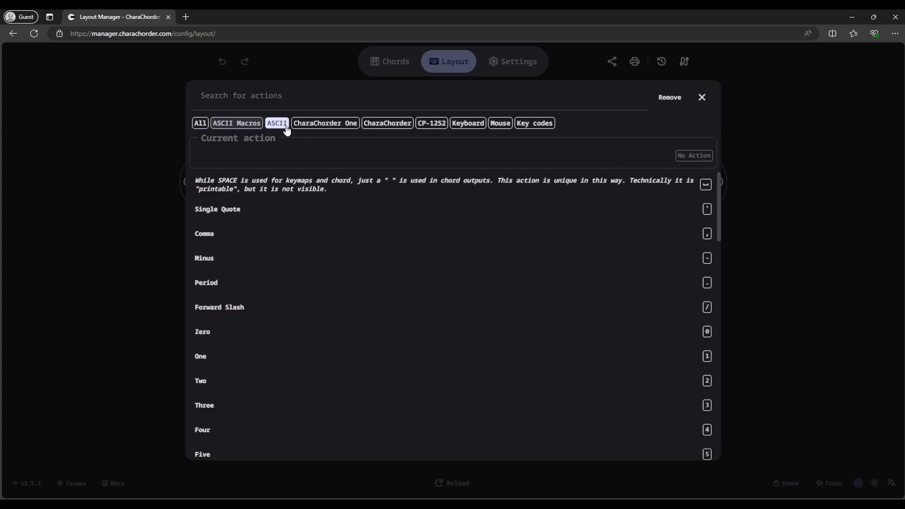
{"action": "scroll", "coordinate": [295, 309], "scroll_direction": "down", "scroll_amount": 7}
{"action": "scroll", "coordinate": [288, 316], "scroll_direction": "down", "scroll_amount": 6}
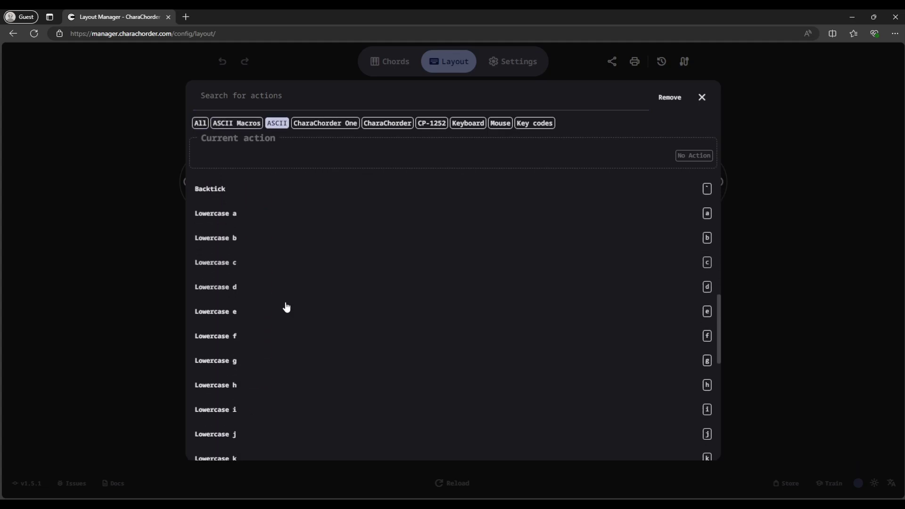
{"action": "scroll", "coordinate": [290, 292], "scroll_direction": "up", "scroll_amount": 8}
{"action": "scroll", "coordinate": [293, 283], "scroll_direction": "up", "scroll_amount": 5}
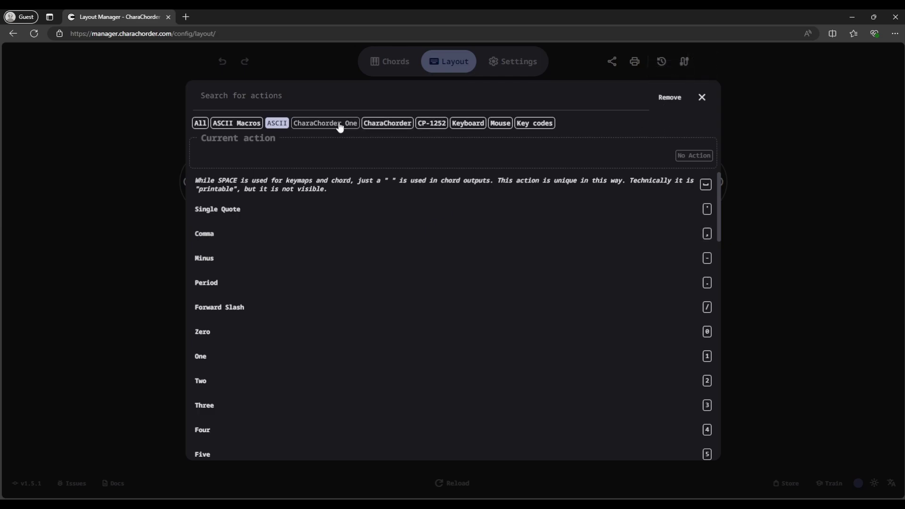
{"action": "left_click", "coordinate": [225, 235]}
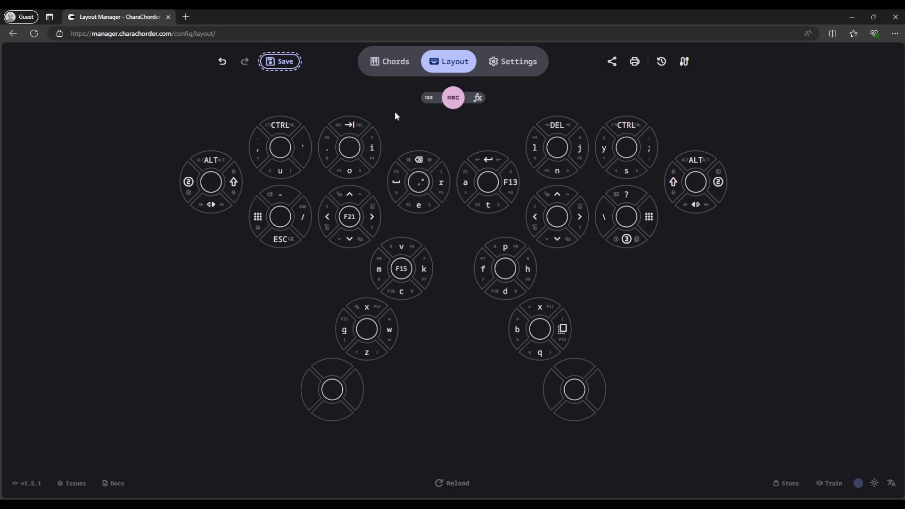
Step: Undo and redo the Comma assignment, then save it to the device
{"action": "left_click", "coordinate": [224, 61]}
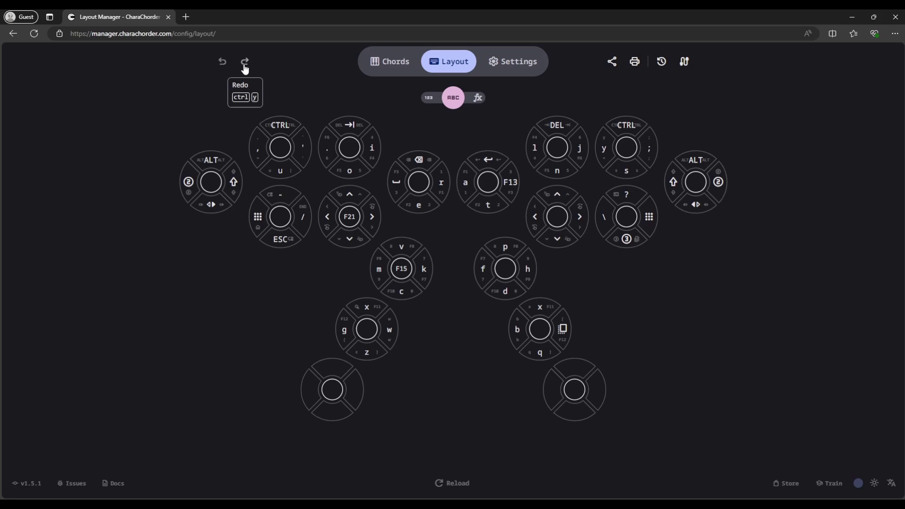
{"action": "left_click", "coordinate": [245, 64]}
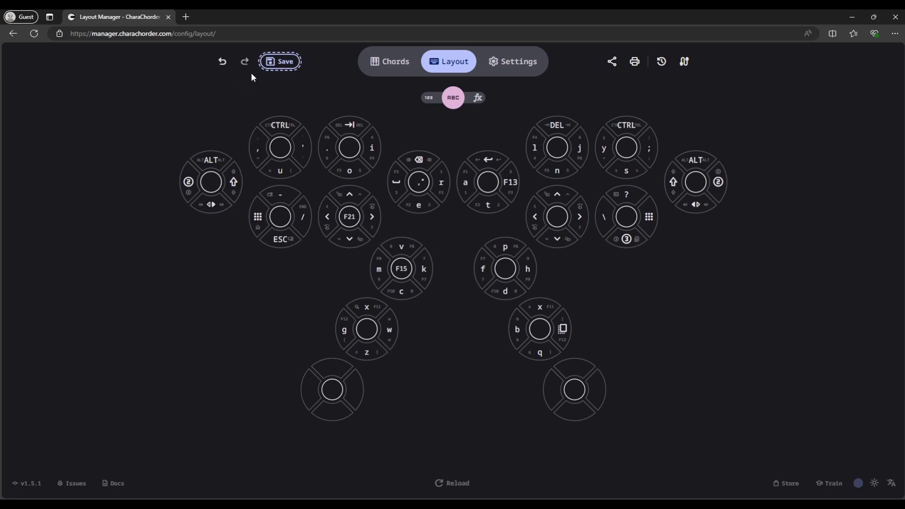
{"action": "left_click", "coordinate": [283, 63]}
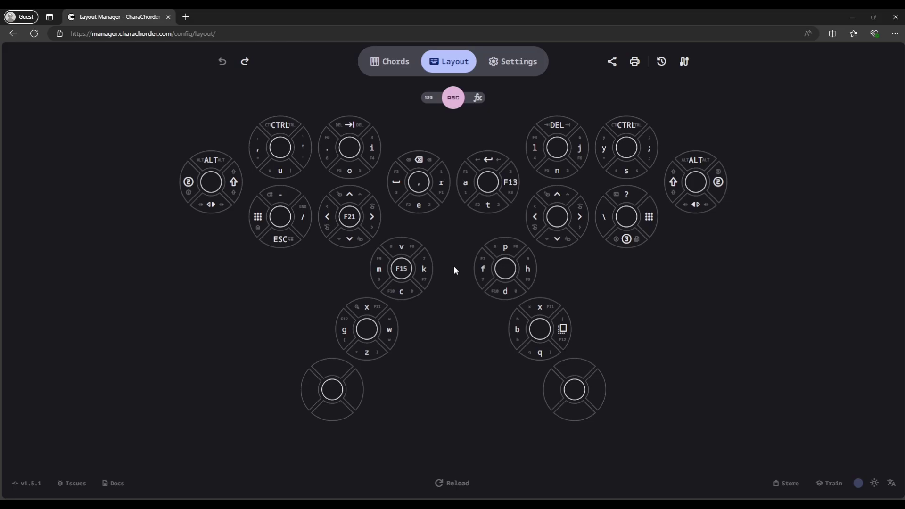
Step: Remove the Comma from the centre key and save the layout again
{"action": "left_click", "coordinate": [419, 184]}
{"action": "left_click", "coordinate": [670, 100]}
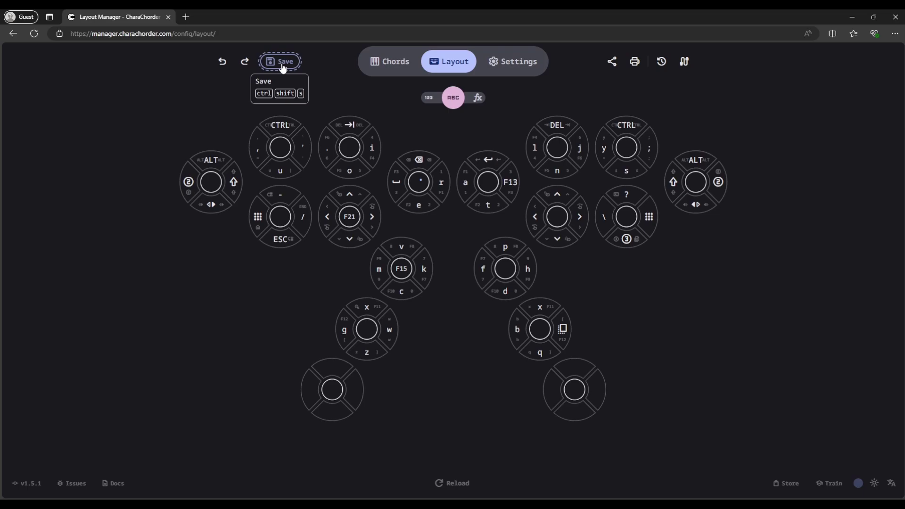
{"action": "left_click", "coordinate": [284, 66]}
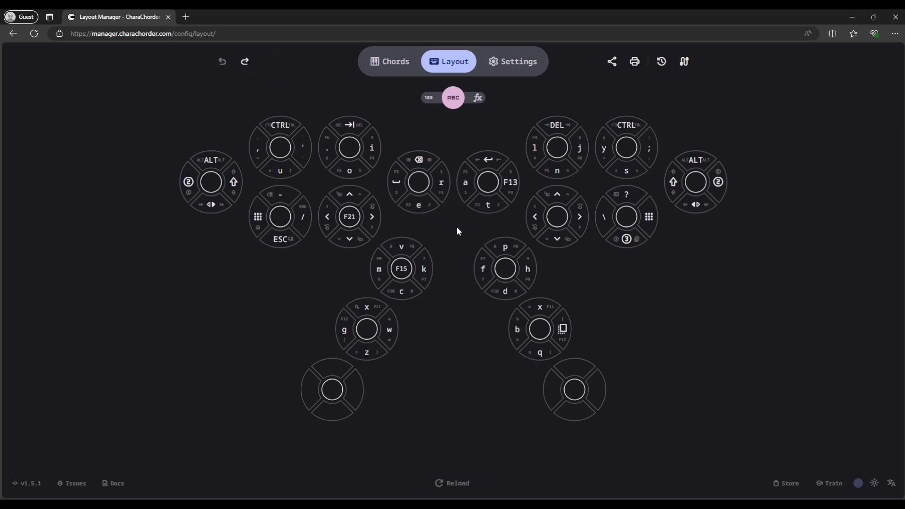
Step: Page through the chord list and search the chords for 'test'
{"action": "left_click", "coordinate": [388, 65]}
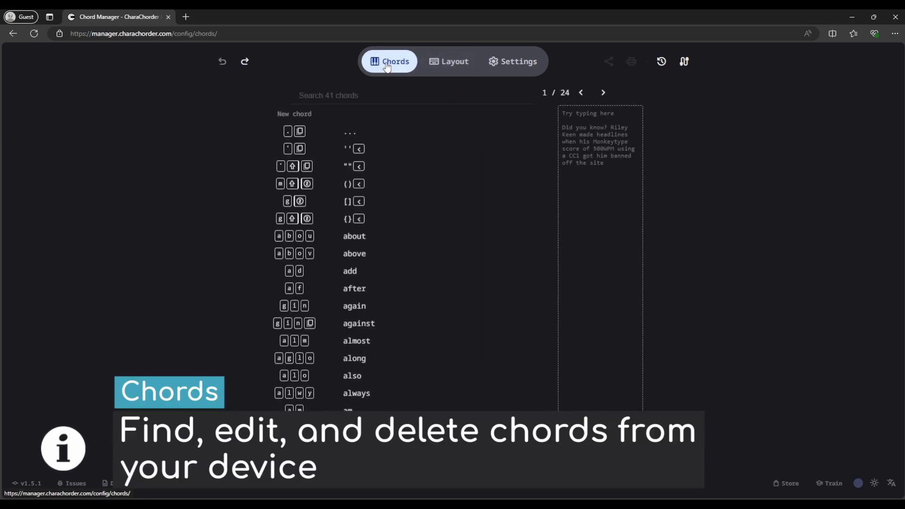
{"action": "mouse_move", "coordinate": [351, 188]}
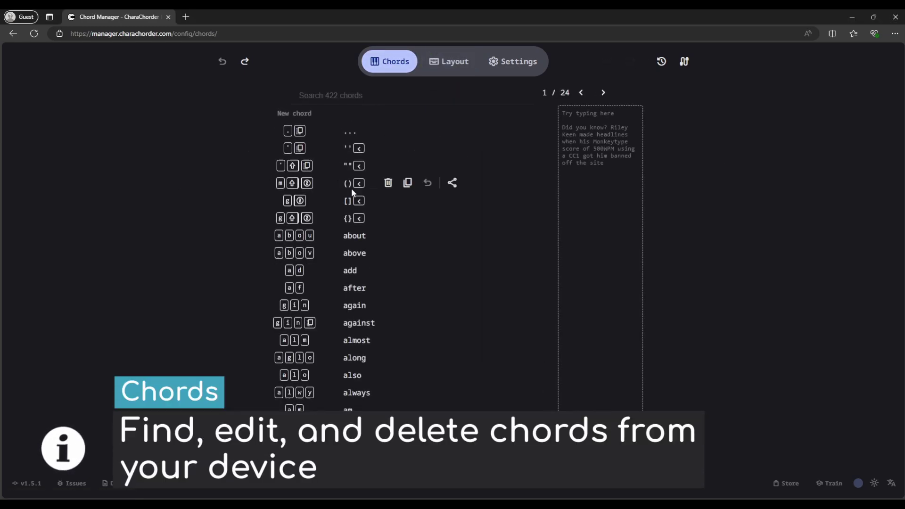
{"action": "left_click", "coordinate": [605, 96]}
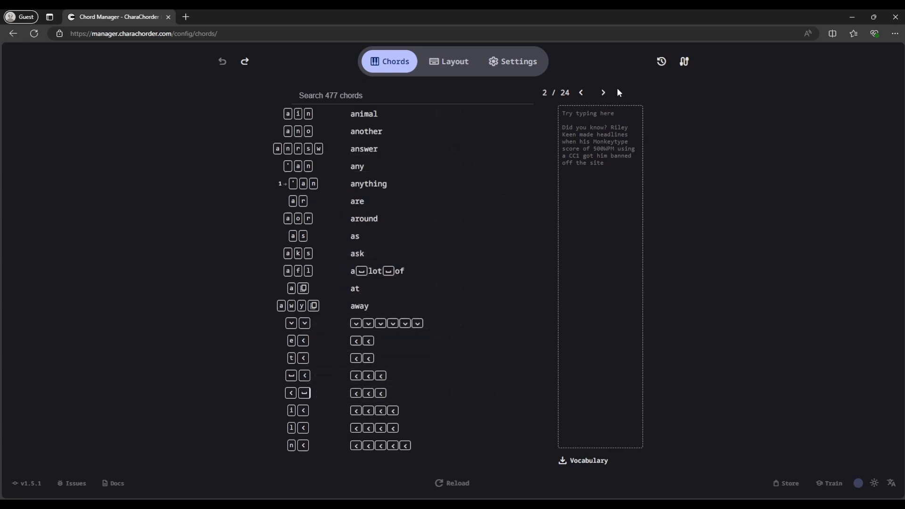
{"action": "left_click", "coordinate": [581, 93]}
{"action": "left_click", "coordinate": [365, 99]}
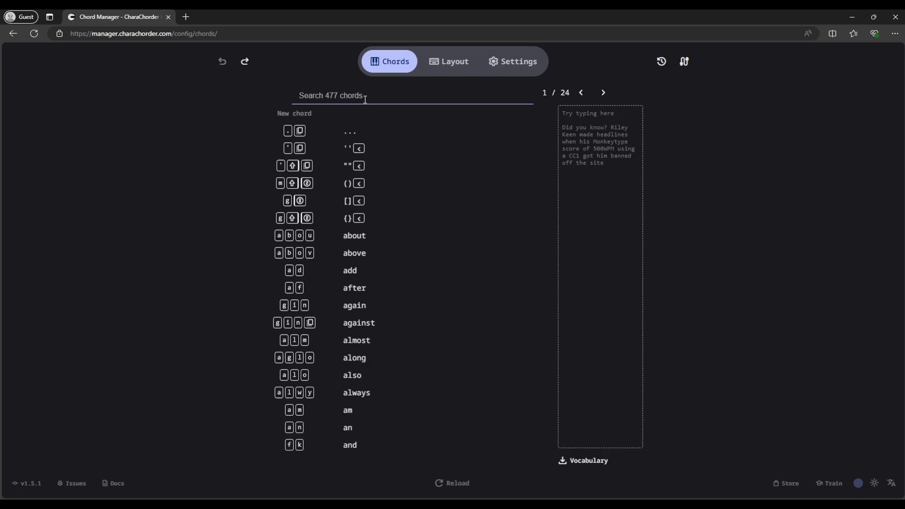
{"action": "type", "text": "someth"}
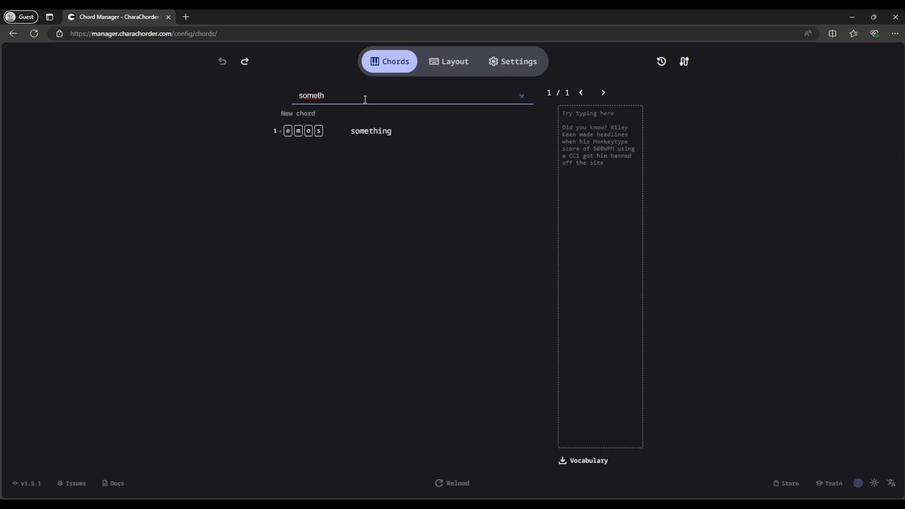
{"action": "key", "text": "ctrl+BackSpace"}
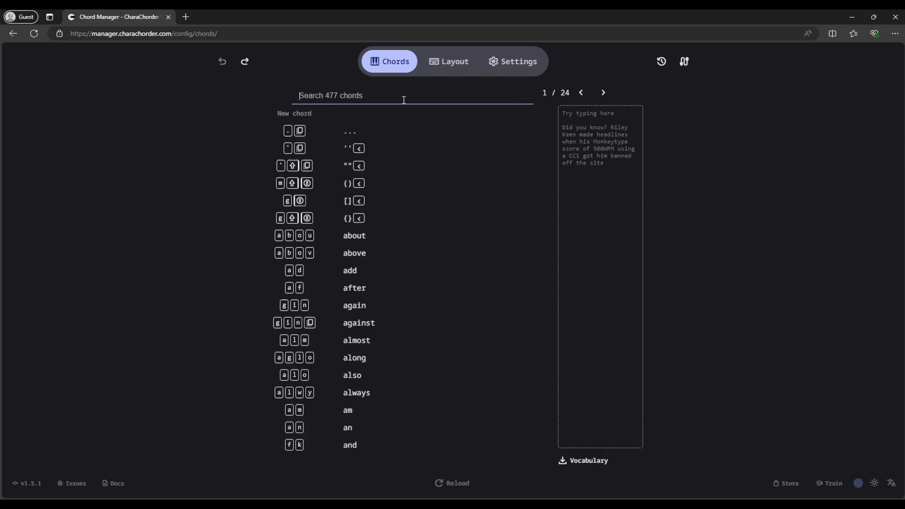
{"action": "type", "text": "any"}
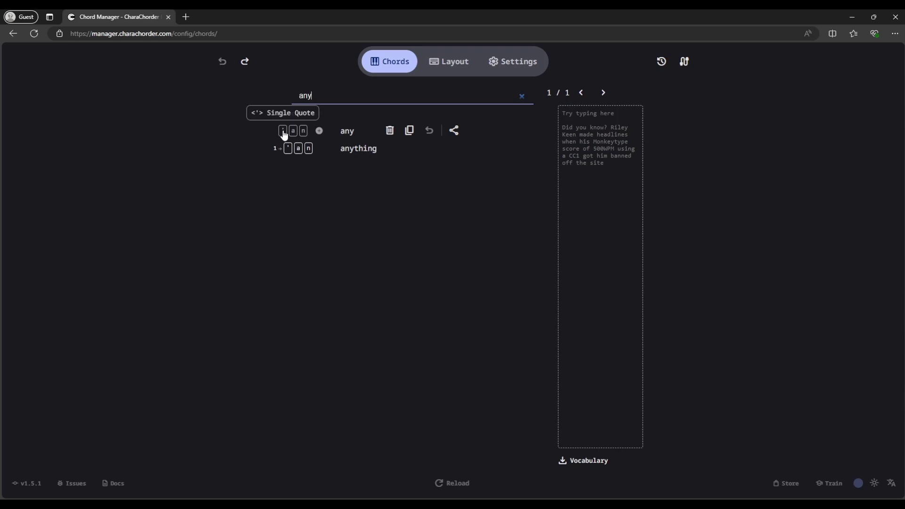
{"action": "left_click", "coordinate": [521, 96]}
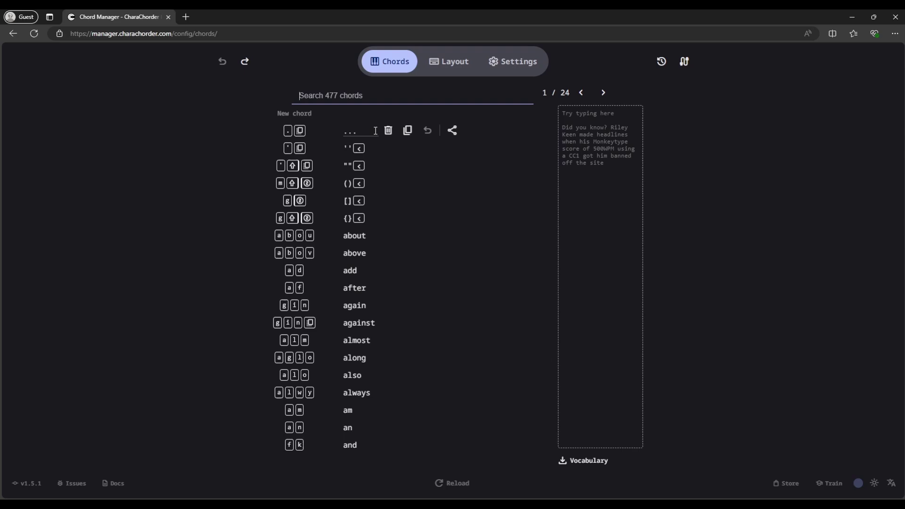
{"action": "type", "text": "test"}
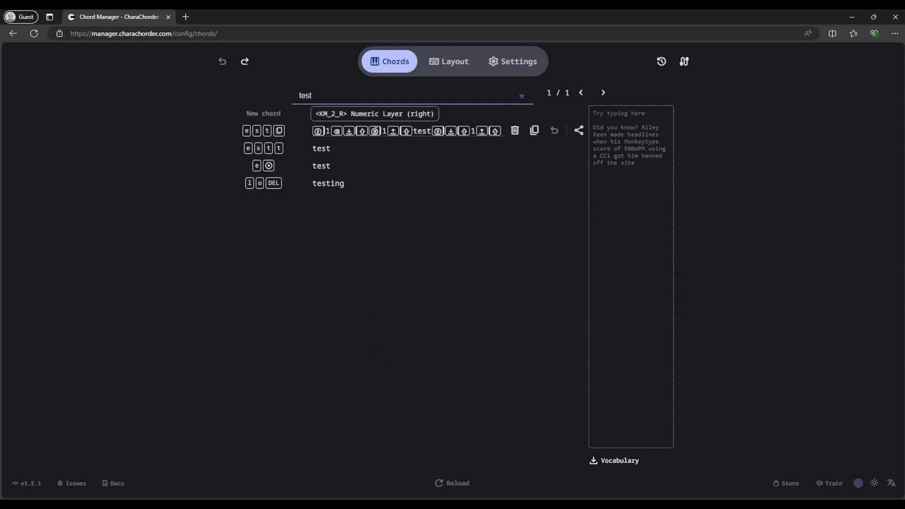
Step: Replace the e-s-t chord's macro output with 'test something' and save it
{"action": "left_click", "coordinate": [503, 131]}
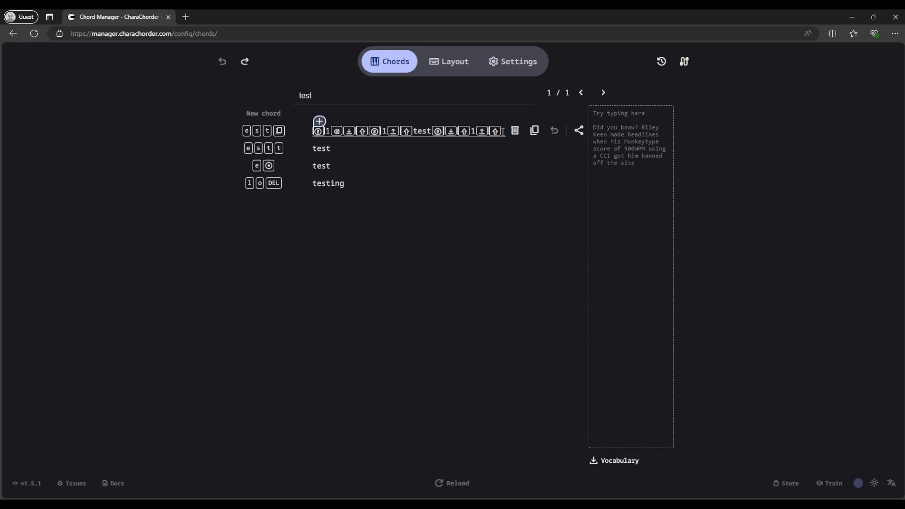
{"action": "double_click", "coordinate": [422, 131]}
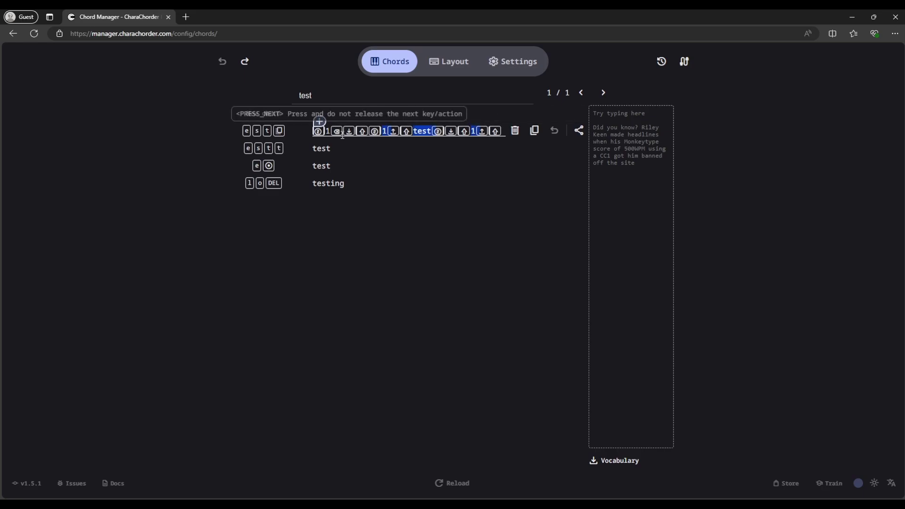
{"action": "left_click", "coordinate": [503, 131]}
{"action": "key", "text": "ctrl+a"}
{"action": "key", "text": "BackSpace"}
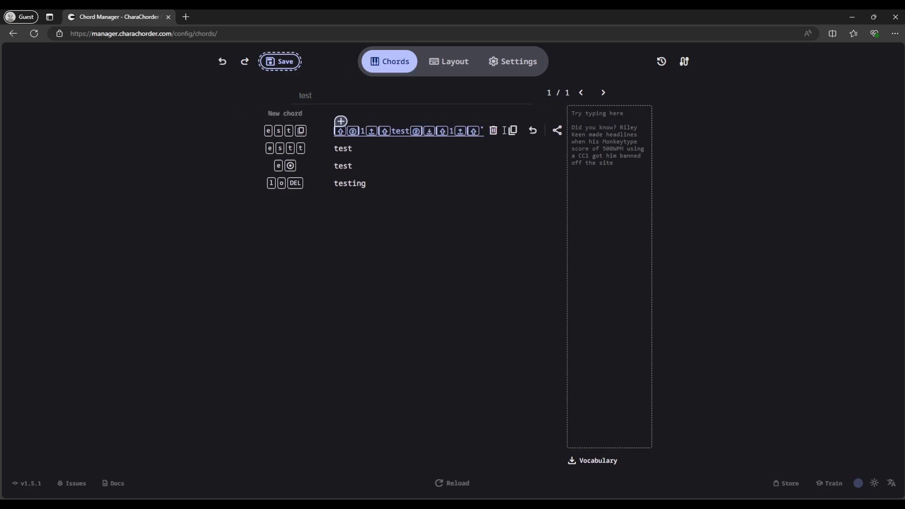
{"action": "type", "text": "test "}
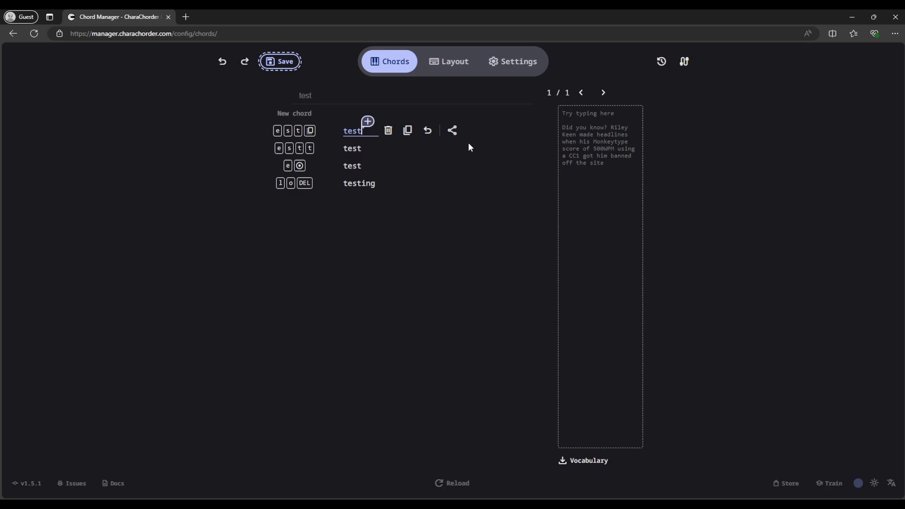
{"action": "type", "text": "something"}
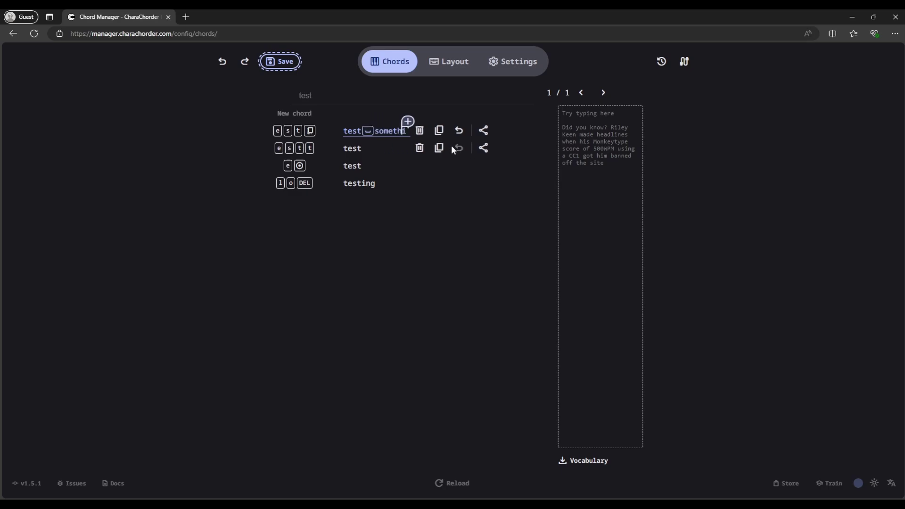
{"action": "left_click", "coordinate": [281, 63]}
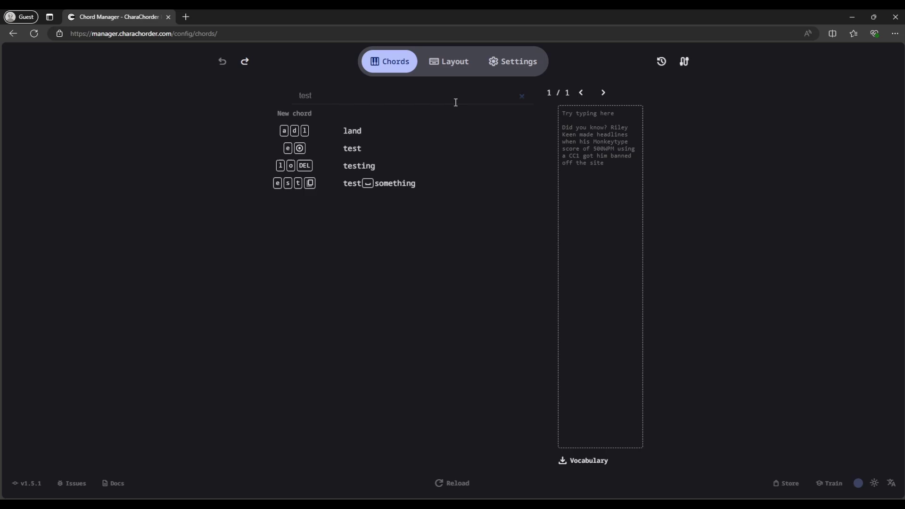
Step: Try the chord in the practice box, typing 'test something'
{"action": "left_click", "coordinate": [592, 139]}
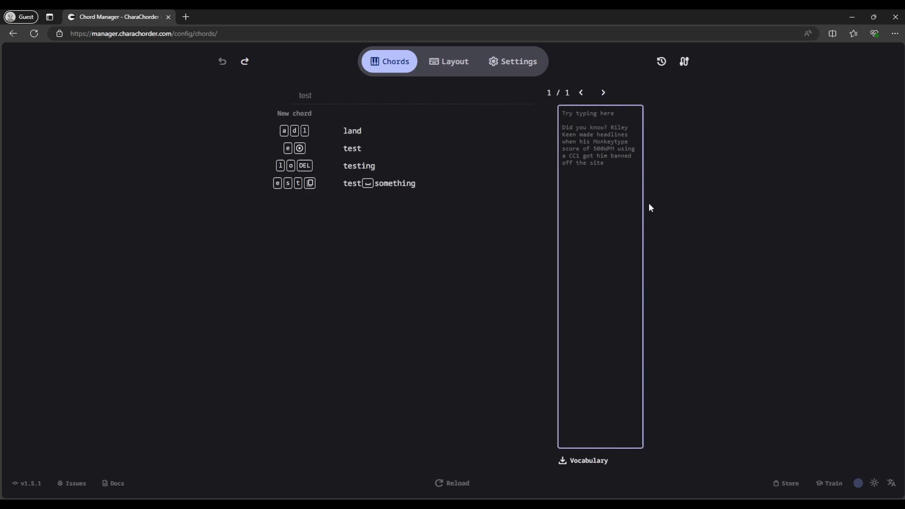
{"action": "type", "text": "test something"}
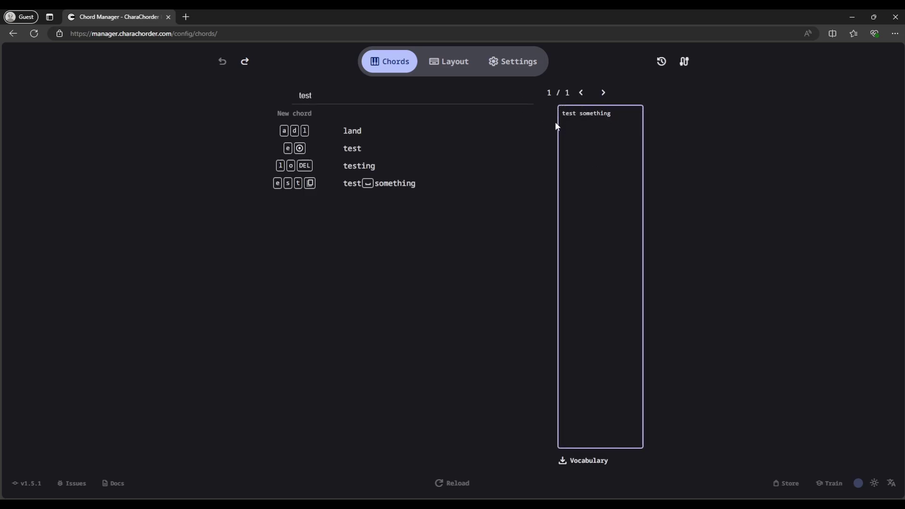
{"action": "left_click", "coordinate": [415, 183]}
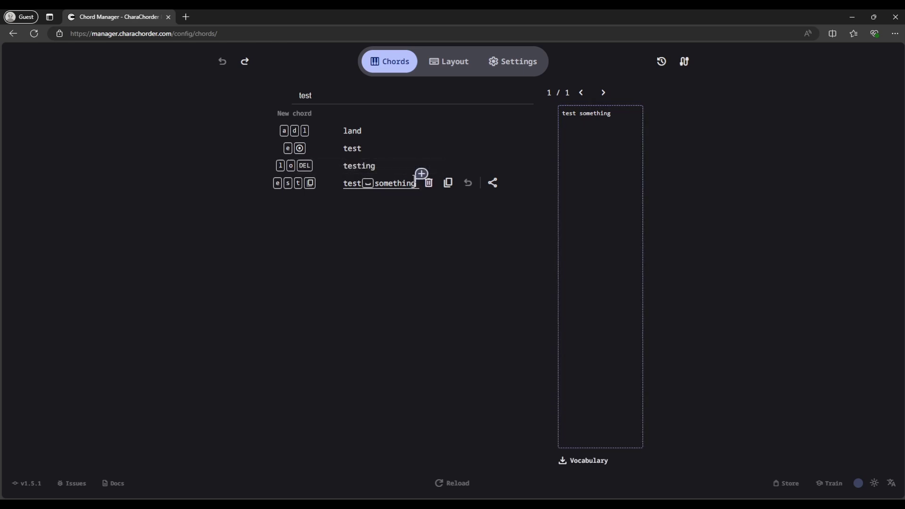
Step: Browse the ASCII Macros, ASCII, CharaChorder One, CP-1252 and Keyboard action categories, then close the list
{"action": "left_click", "coordinate": [421, 174]}
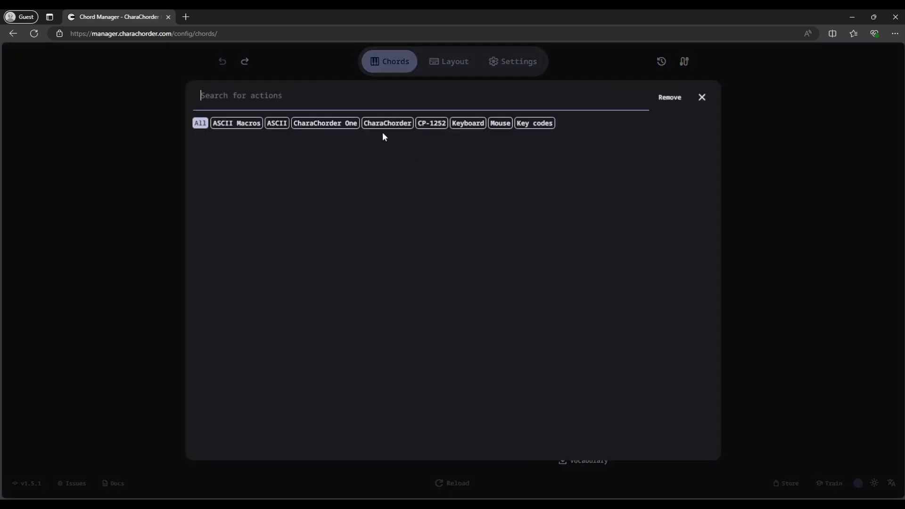
{"action": "left_click", "coordinate": [240, 124]}
{"action": "left_click", "coordinate": [276, 123]}
{"action": "left_click", "coordinate": [325, 123]}
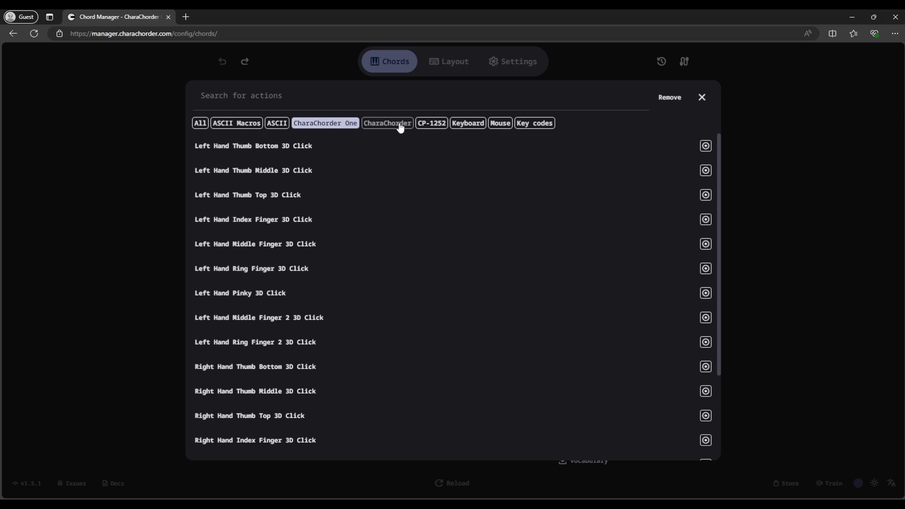
{"action": "left_click", "coordinate": [400, 125]}
{"action": "left_click", "coordinate": [431, 123]}
{"action": "left_click", "coordinate": [468, 123]}
{"action": "left_click", "coordinate": [304, 123]}
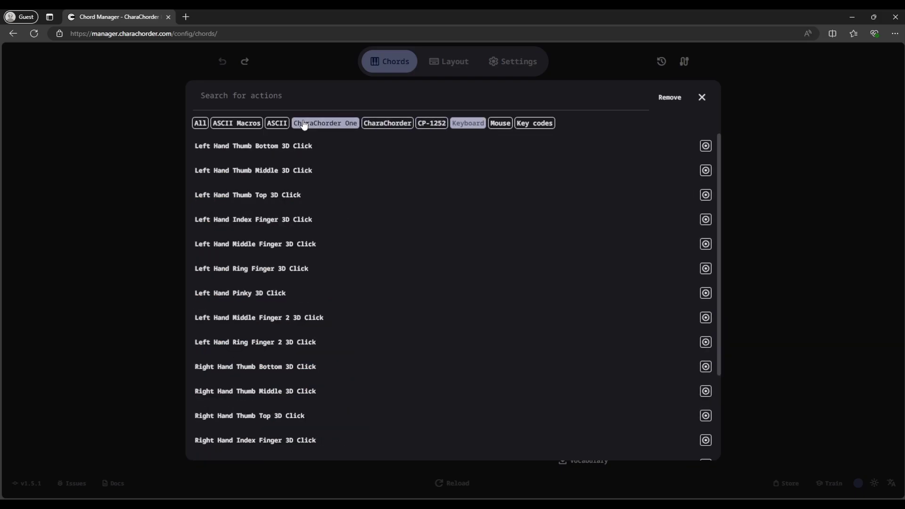
{"action": "left_click", "coordinate": [276, 123]}
{"action": "left_click", "coordinate": [236, 123]}
{"action": "left_click", "coordinate": [702, 97]}
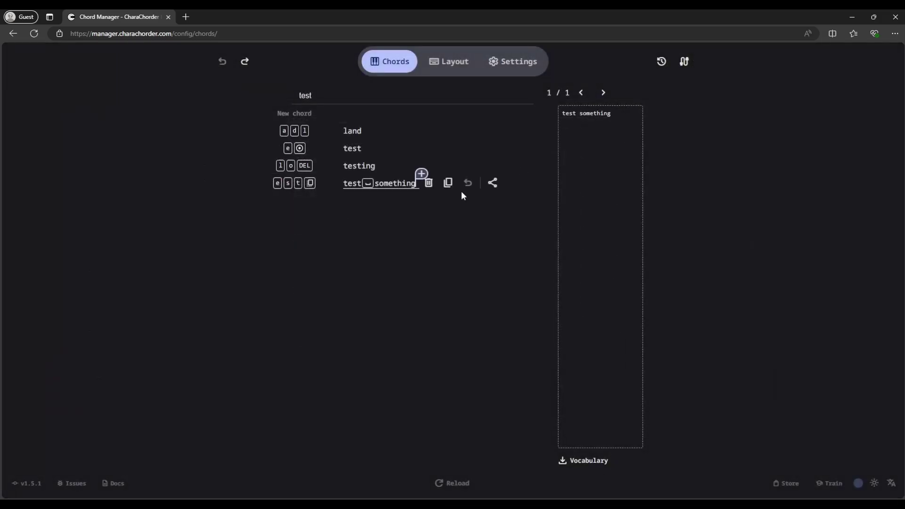
Step: Delete the 'test something' chord, save, and practise 'steesettsettstee' in the cleared typing box
{"action": "left_click", "coordinate": [429, 185]}
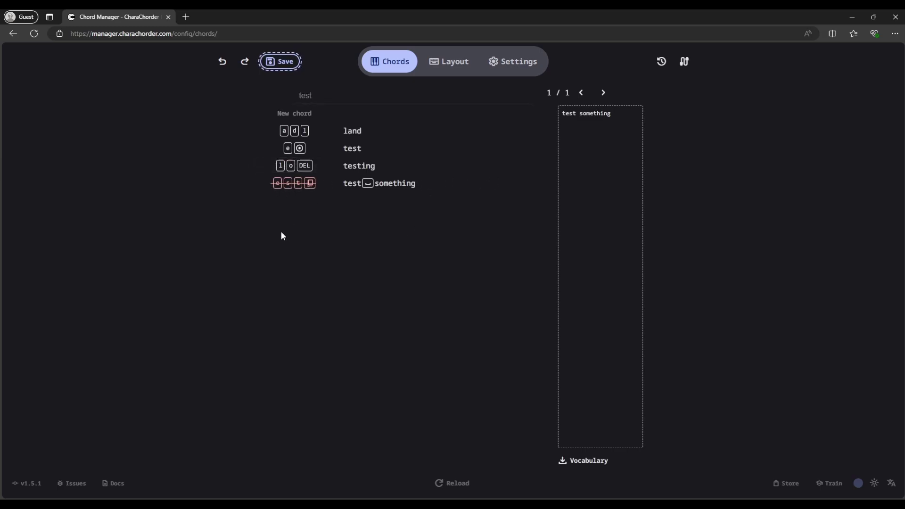
{"action": "left_click", "coordinate": [280, 66]}
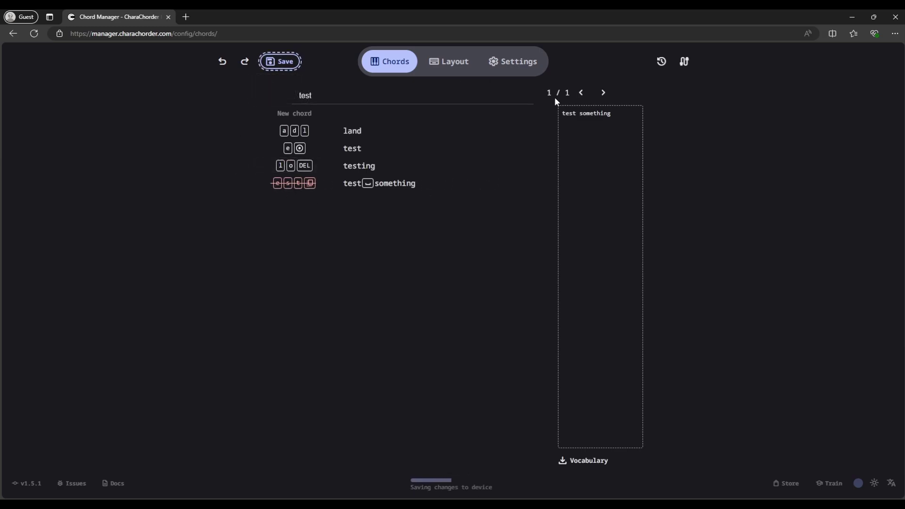
{"action": "left_click_drag", "start_coordinate": [613, 124], "coordinate": [525, 111]}
{"action": "key", "text": "BackSpace"}
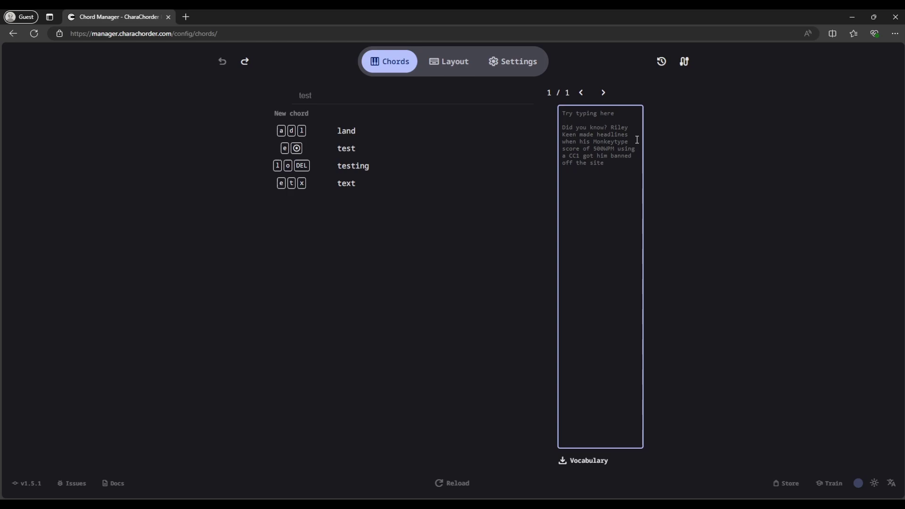
{"action": "type", "text": "steesettsettstee"}
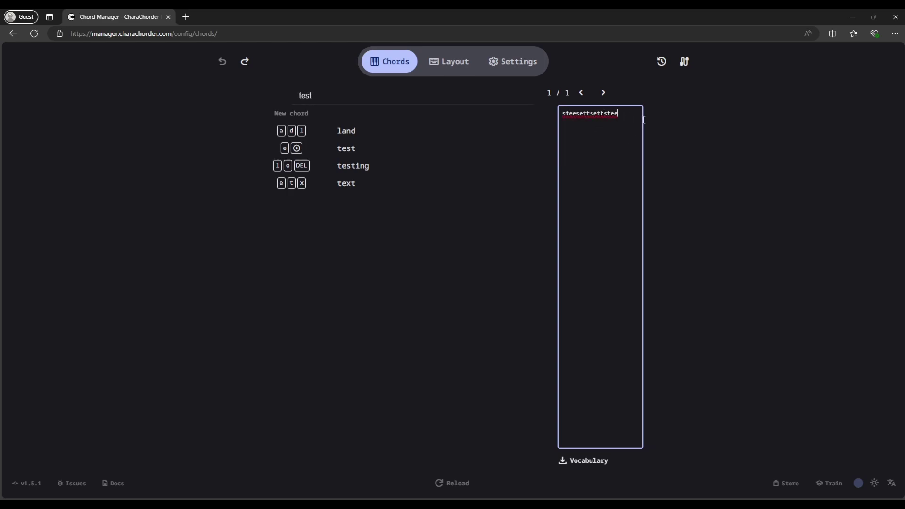
Step: Clear the 'test' chord search and return to the Layout page
{"action": "left_click_drag", "start_coordinate": [286, 94], "coordinate": [540, 99]}
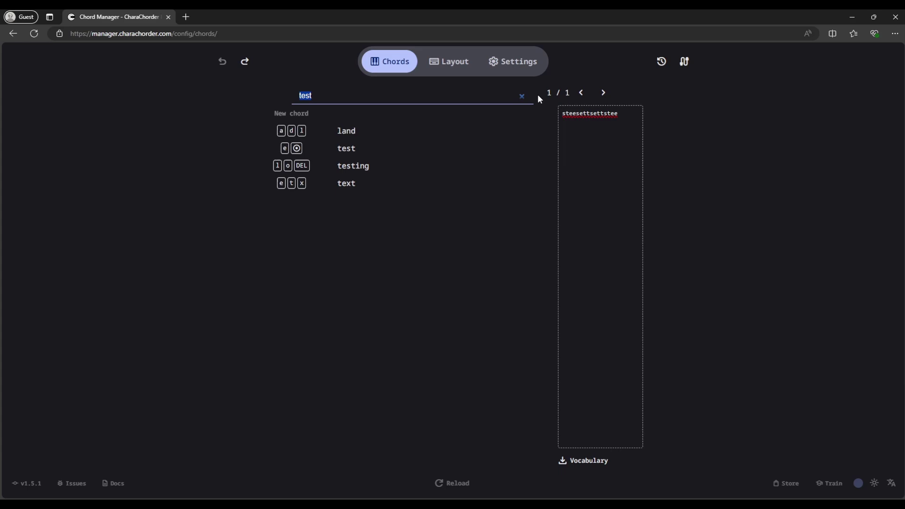
{"action": "left_click", "coordinate": [521, 97]}
{"action": "left_click", "coordinate": [449, 64]}
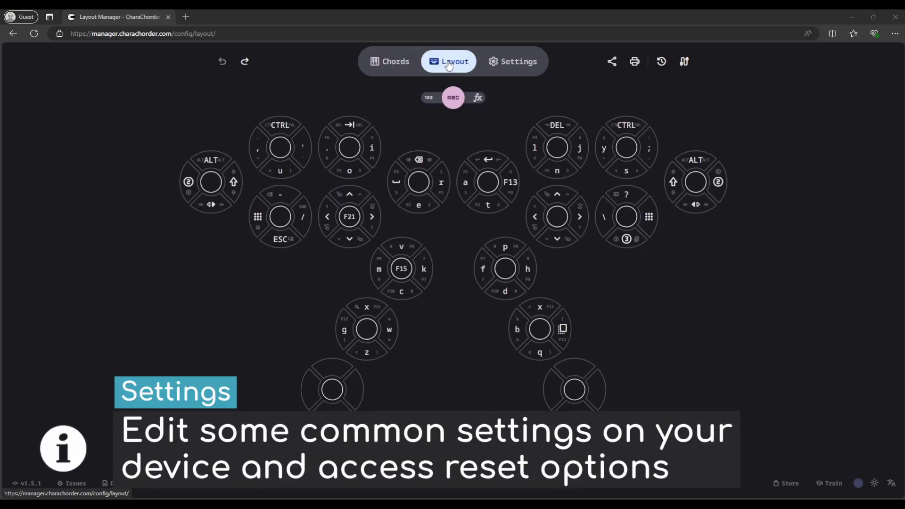
Step: Show the Settings page and its Reset Device options, including Factory Reset
{"action": "left_click", "coordinate": [503, 66]}
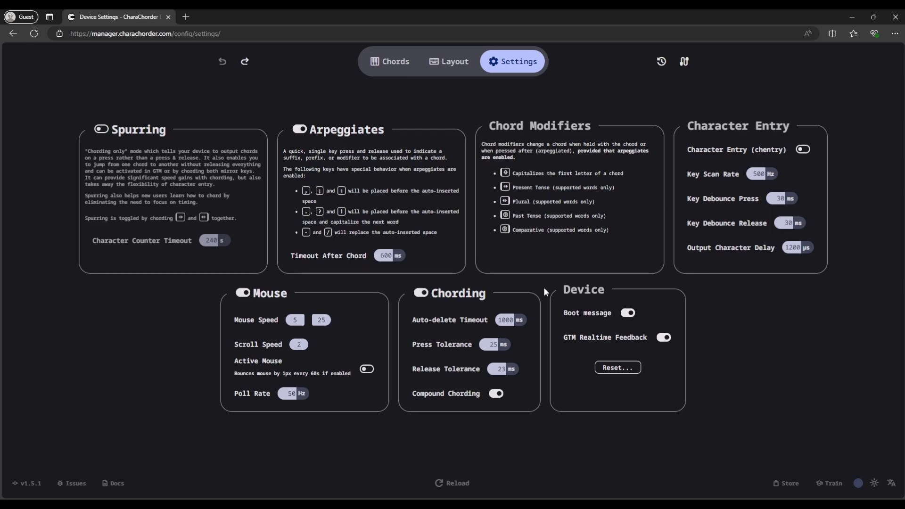
{"action": "left_click", "coordinate": [616, 371]}
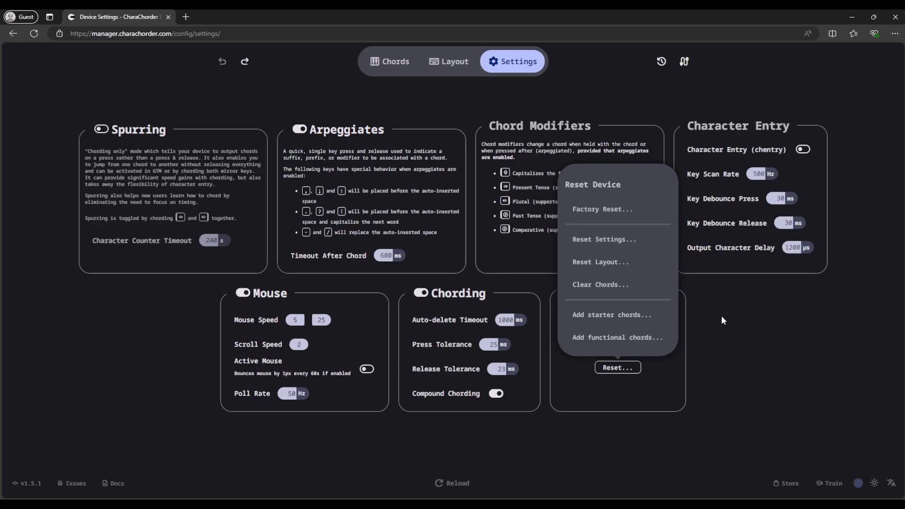
Step: Change Key Debounce Press to 25 ms, undo and redo it, and save to the device
{"action": "left_click", "coordinate": [755, 331]}
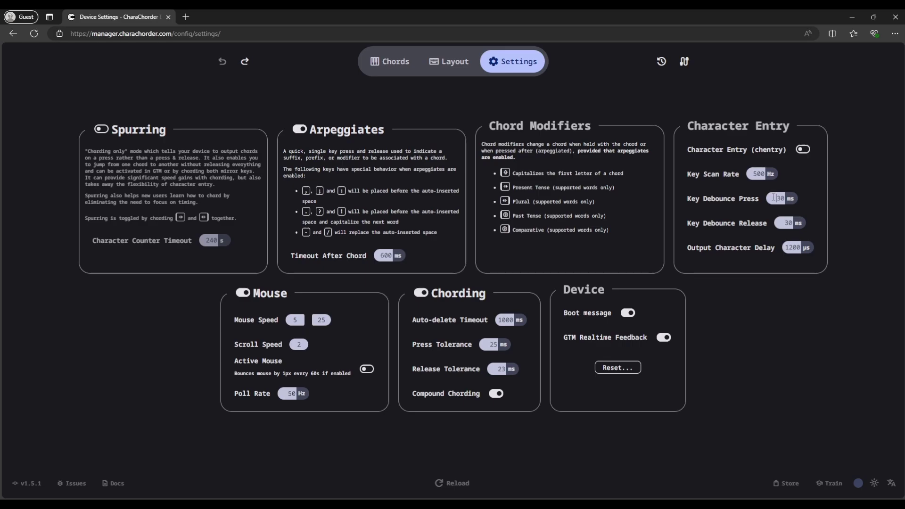
{"action": "left_click_drag", "start_coordinate": [772, 196], "coordinate": [838, 203]}
{"action": "type", "text": "25"}
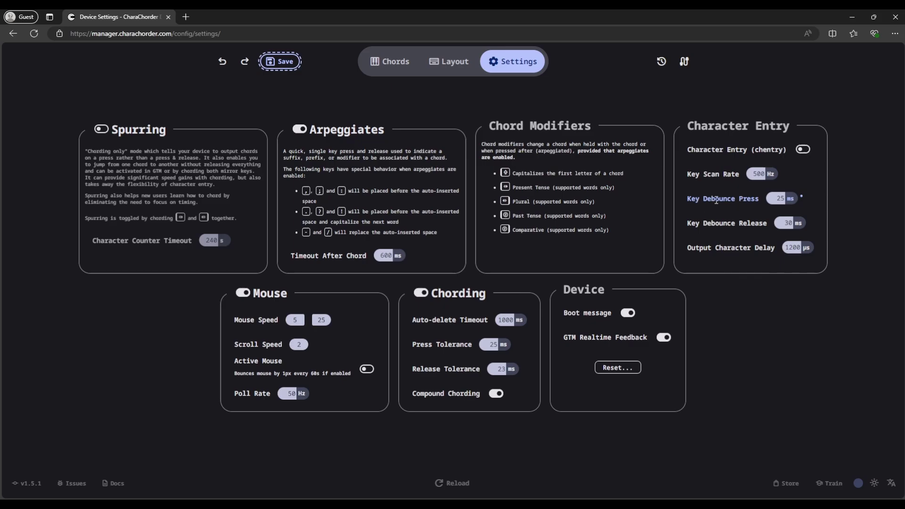
{"action": "left_click", "coordinate": [222, 61]}
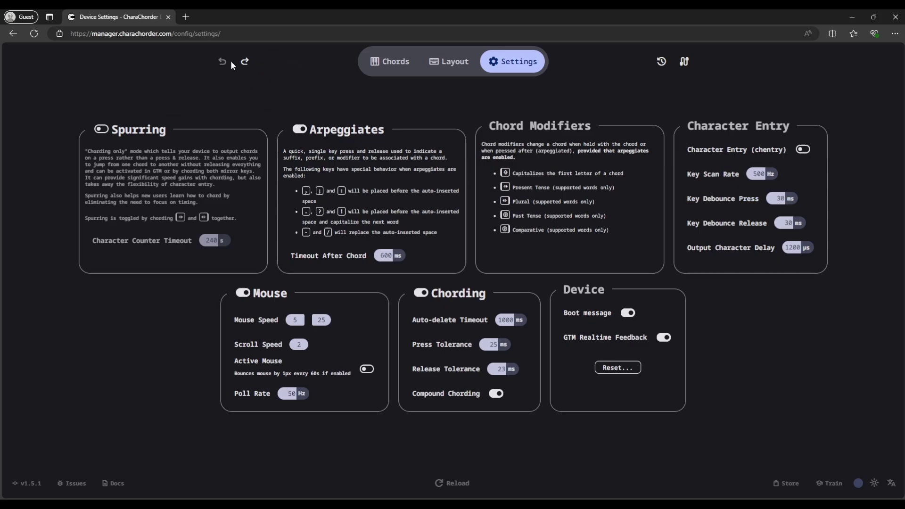
{"action": "left_click", "coordinate": [244, 62]}
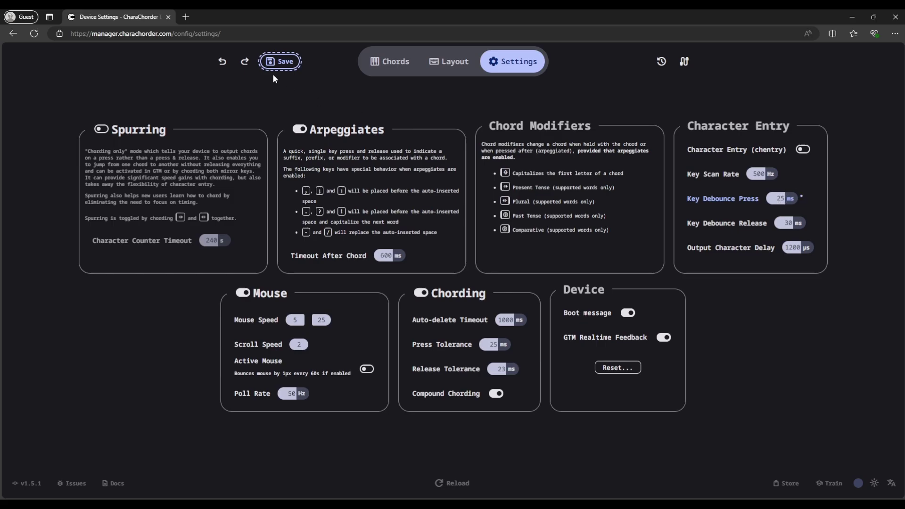
{"action": "left_click", "coordinate": [293, 65]}
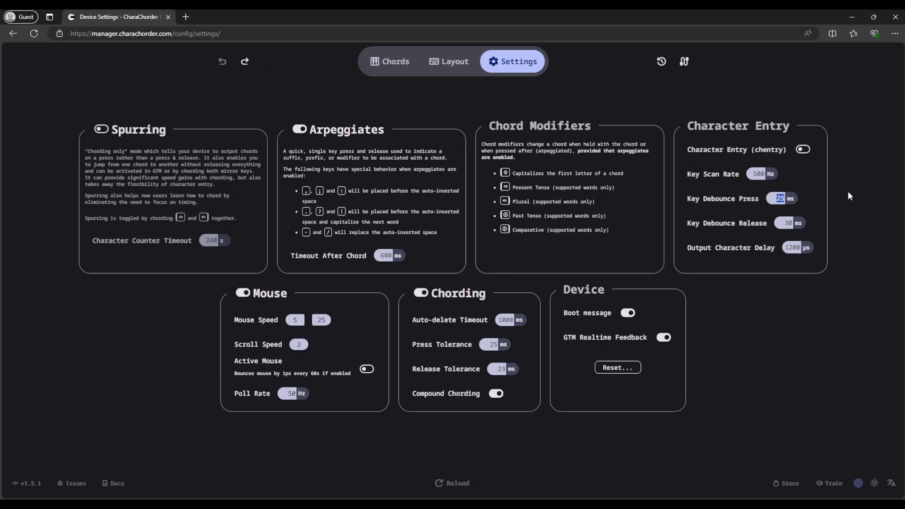
Step: Set Key Debounce Press back to 30 ms, save it, and return to the Layout page
{"action": "type", "text": "30"}
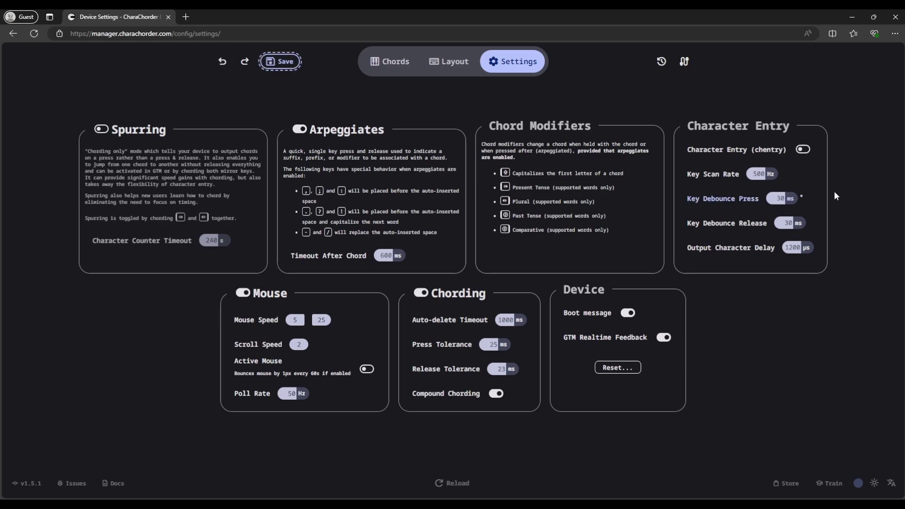
{"action": "left_click", "coordinate": [291, 66]}
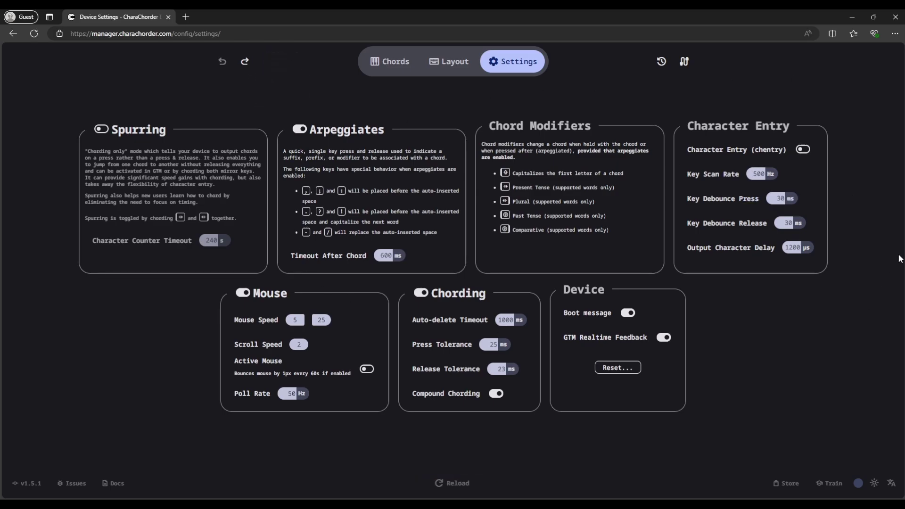
{"action": "key", "text": "alt+Left"}
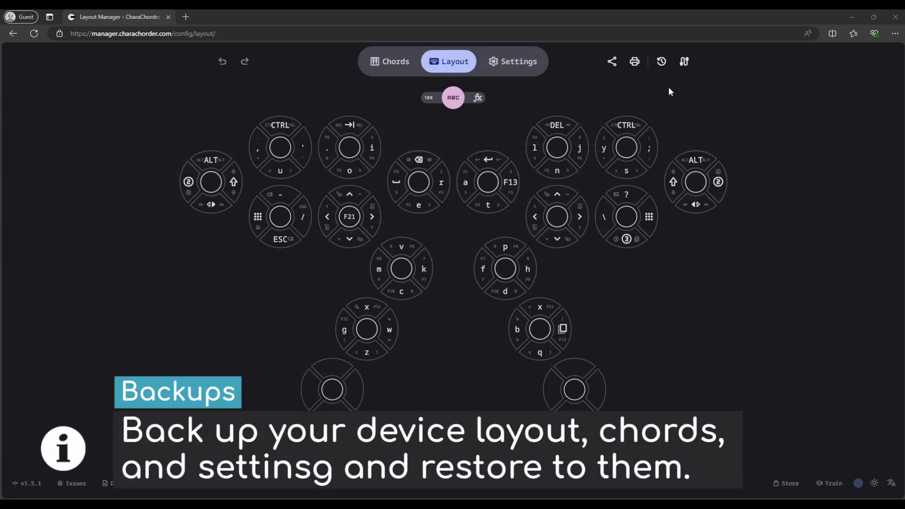
Step: Disable local backup, then download separate chords, layout and settings backups plus a complete backup
{"action": "left_click", "coordinate": [661, 64]}
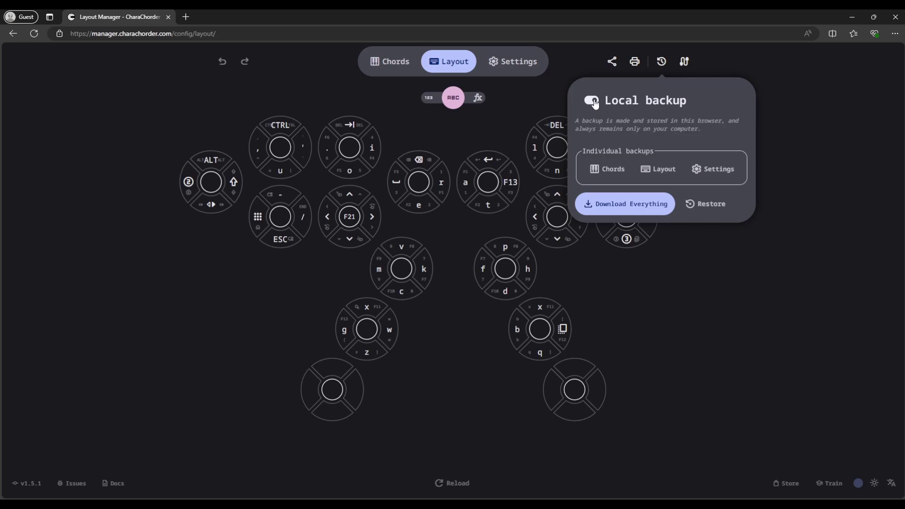
{"action": "left_click", "coordinate": [594, 102]}
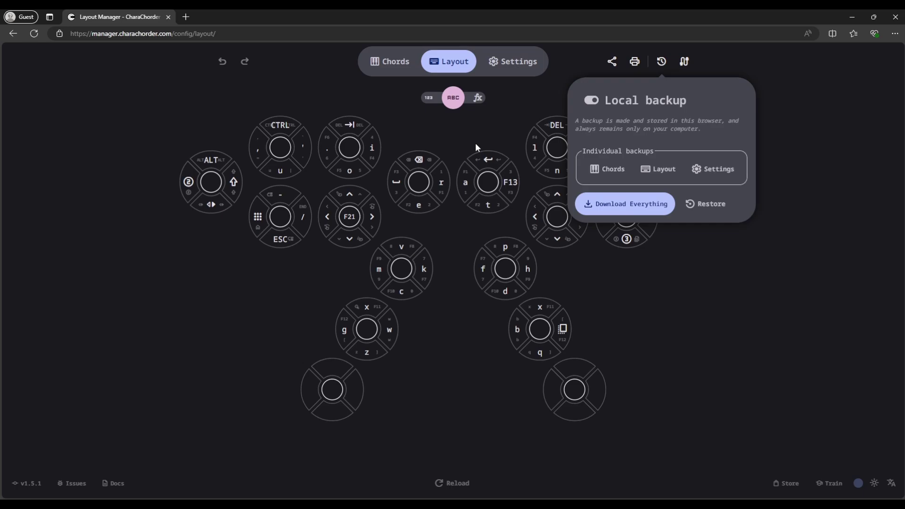
{"action": "left_click", "coordinate": [612, 174]}
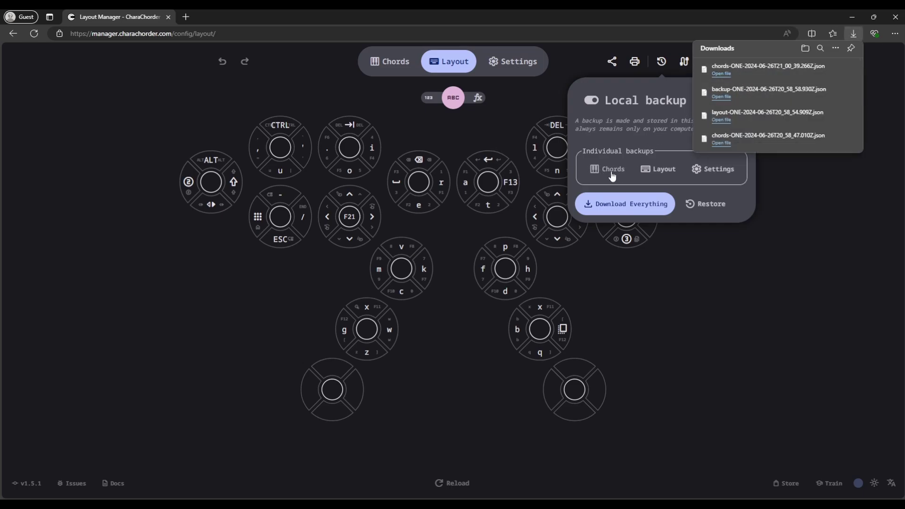
{"action": "left_click", "coordinate": [660, 172]}
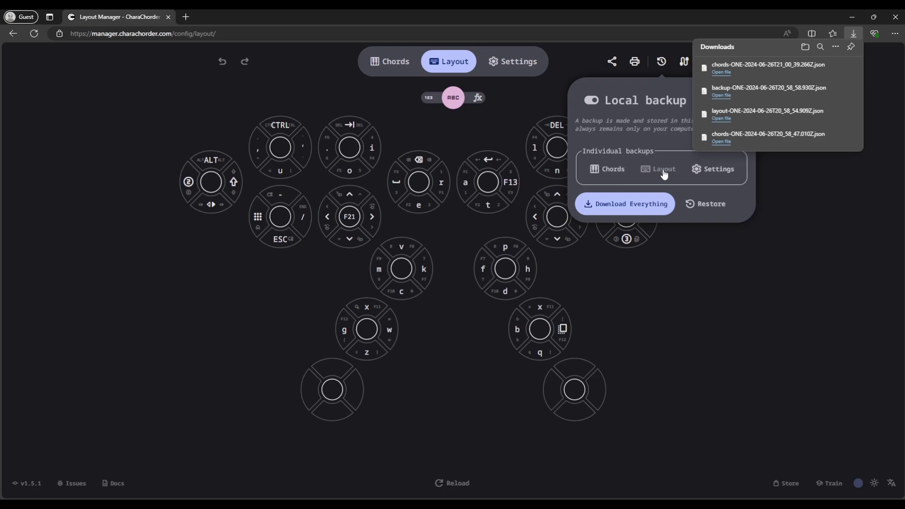
{"action": "left_click", "coordinate": [711, 182]}
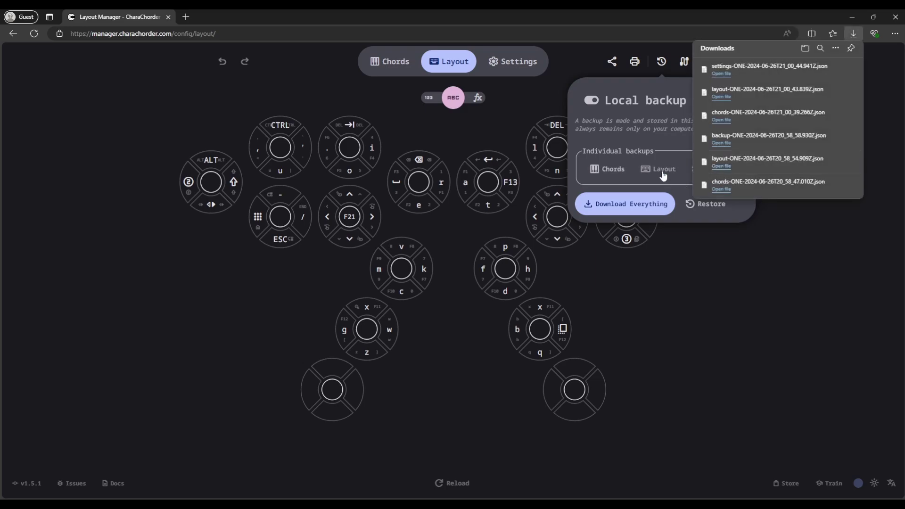
{"action": "left_click", "coordinate": [626, 209]}
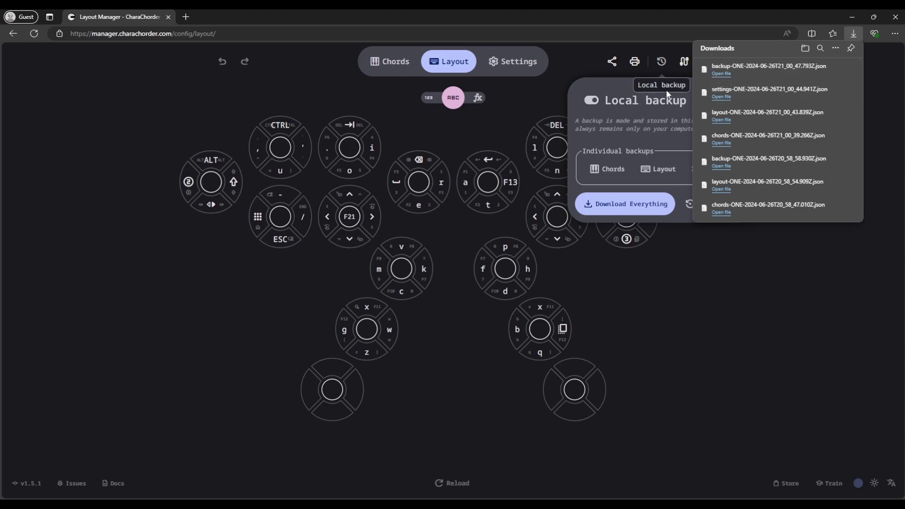
{"action": "left_click", "coordinate": [700, 286]}
Step: Load the downloaded layout backup JSON via Restore and save the restored layout to the device
{"action": "left_click", "coordinate": [661, 64]}
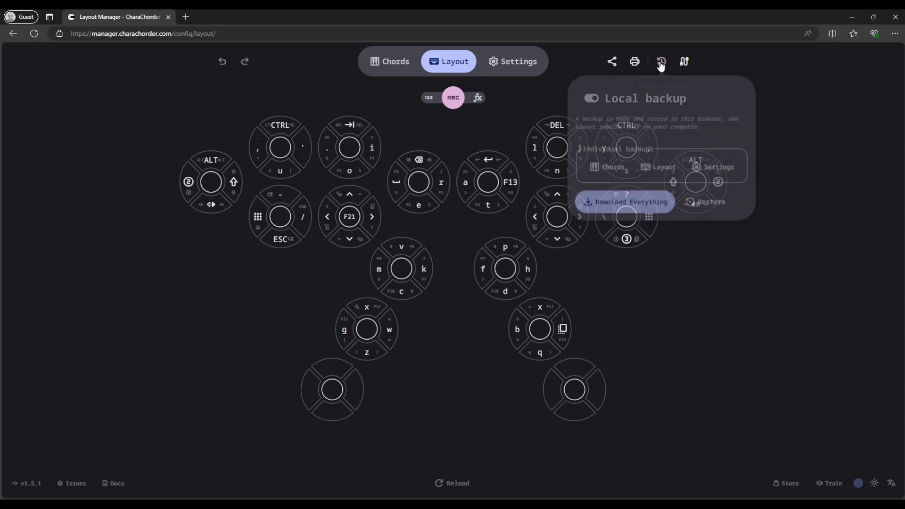
{"action": "left_click", "coordinate": [714, 207]}
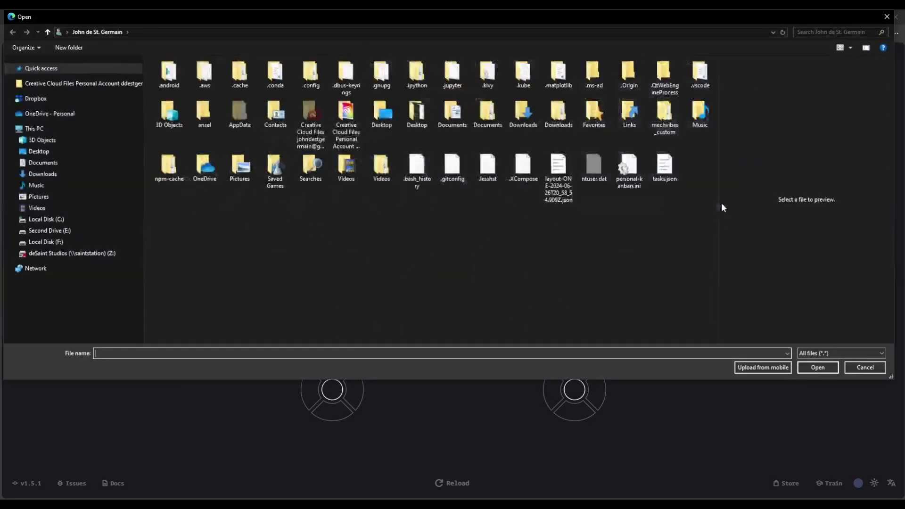
{"action": "left_click", "coordinate": [558, 170]}
{"action": "double_click", "coordinate": [558, 163]}
{"action": "left_click", "coordinate": [666, 269]}
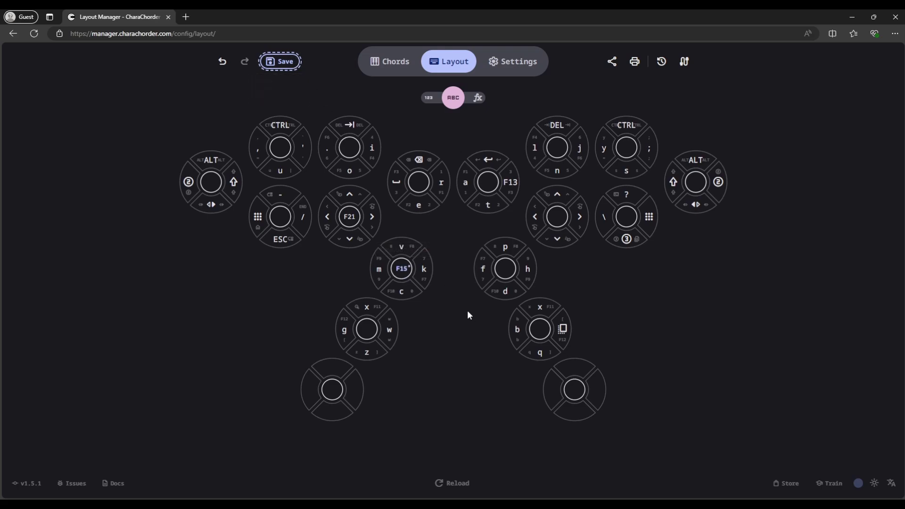
{"action": "left_click", "coordinate": [284, 62]}
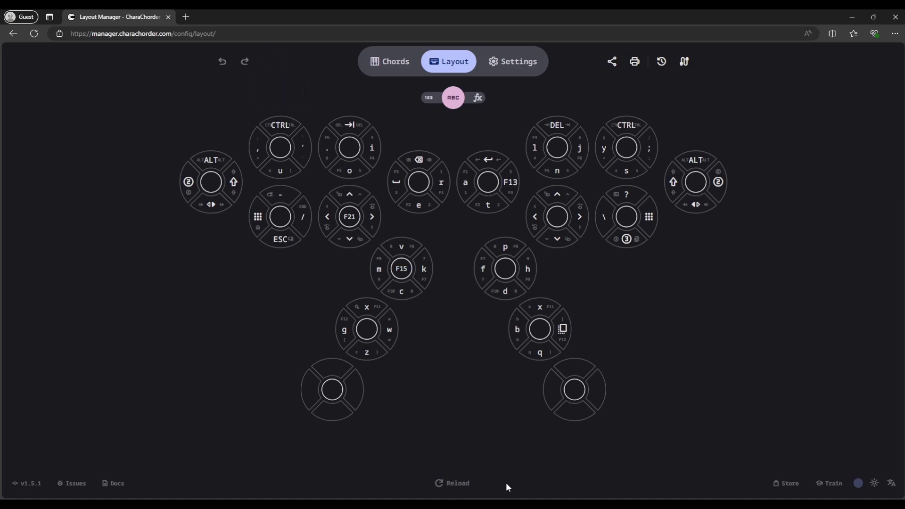